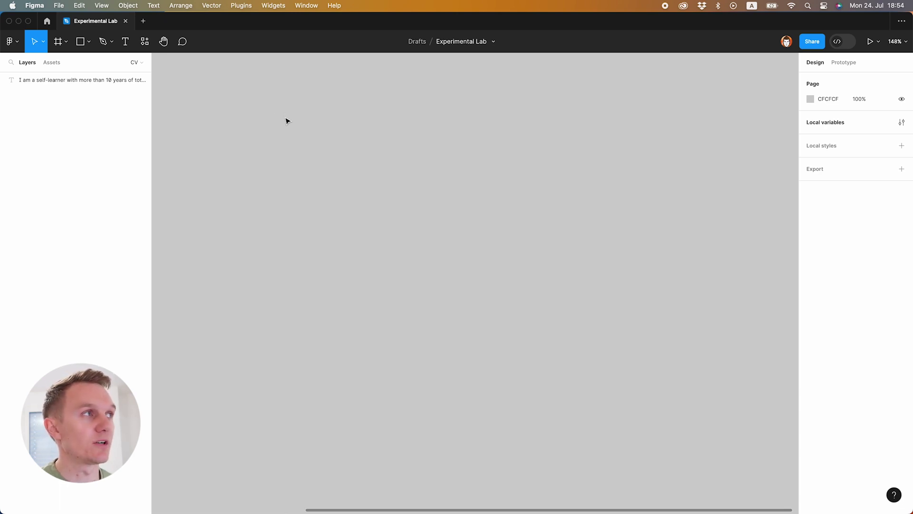
- Create an A4-sized frame from the Paper size presets
left_click(58, 42)
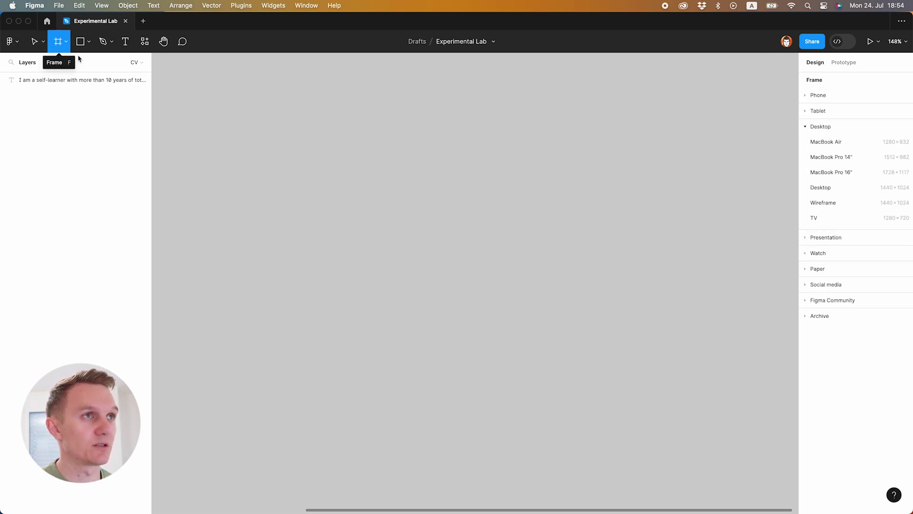
key("f")
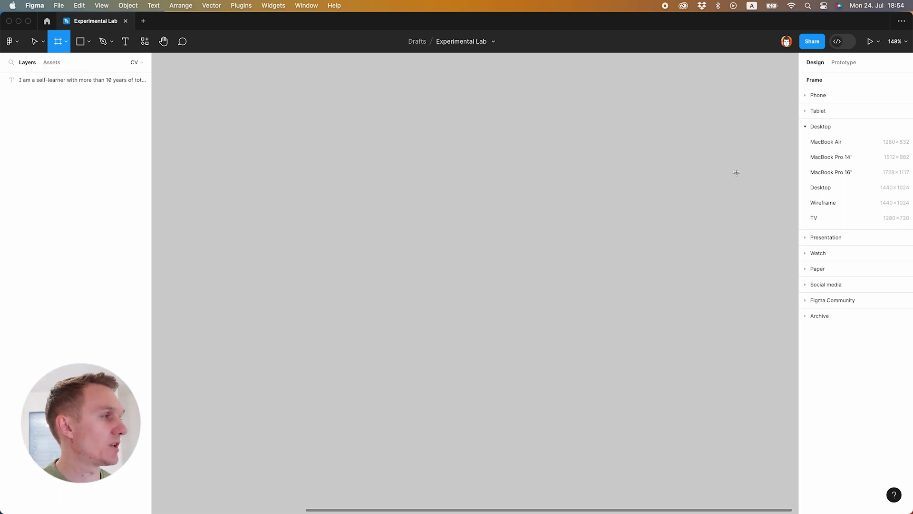
left_click(816, 269)
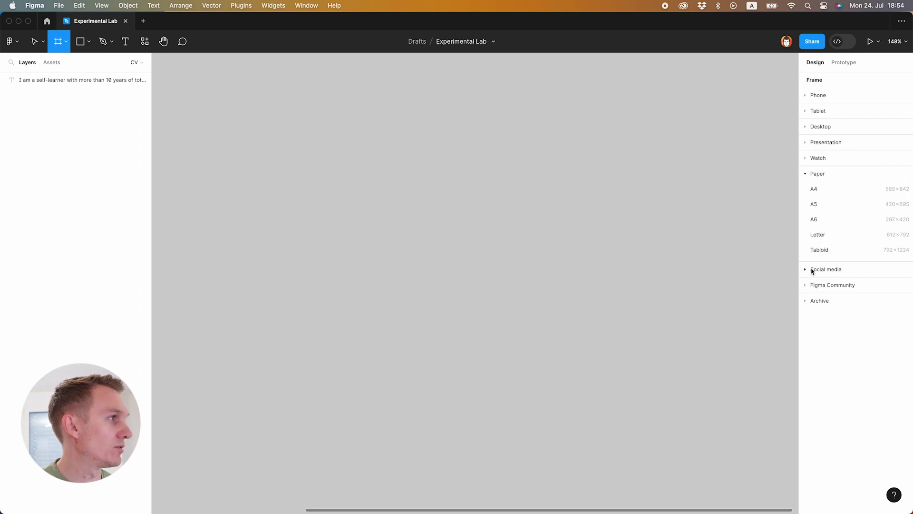
left_click(823, 190)
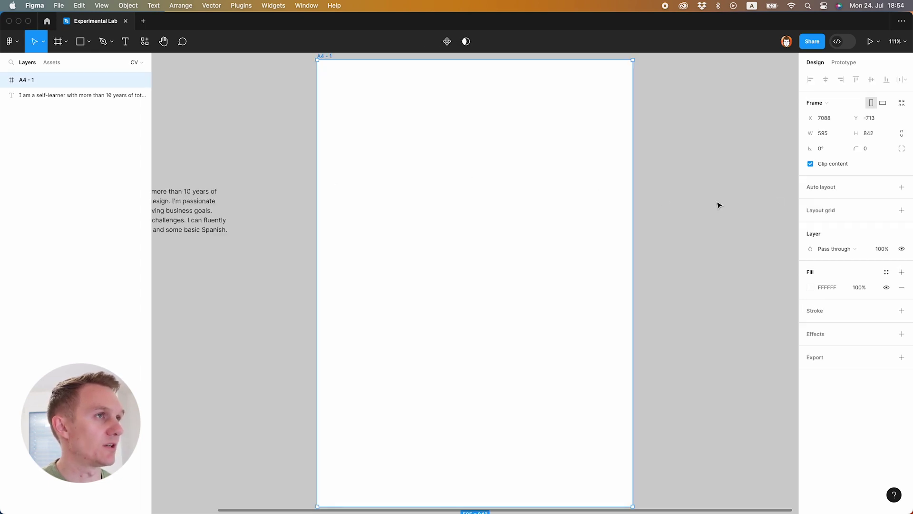
left_click_drag(718, 204, 603, 206)
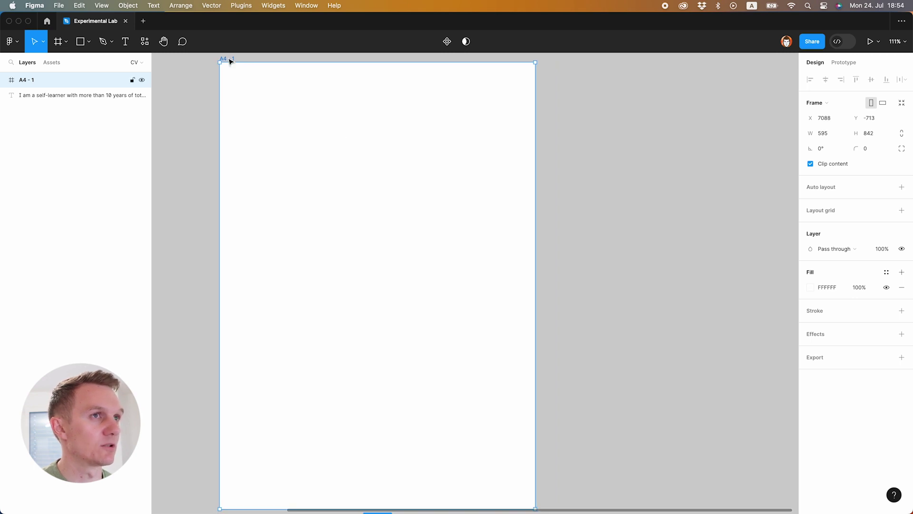
- Rename the A4 frame to 'CV page 1'
double_click(28, 80)
type("CV pa")
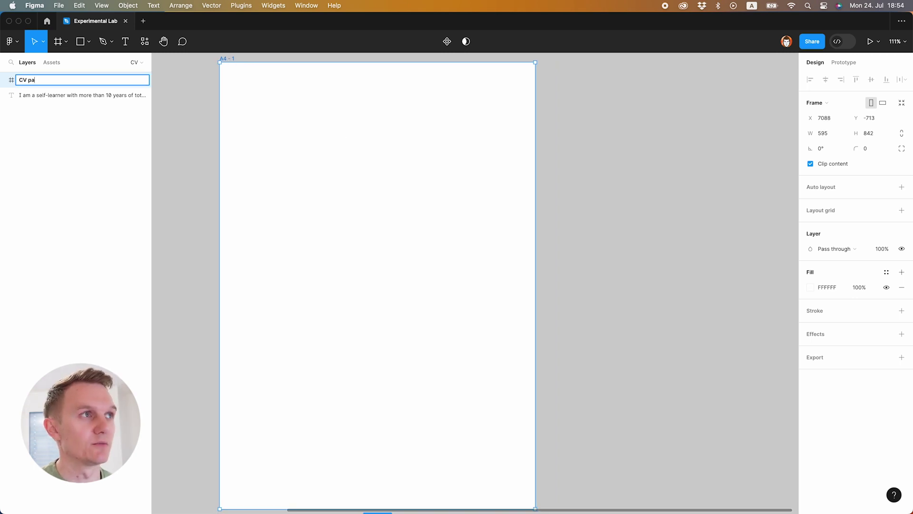
type("ge 1")
left_click(558, 138)
scroll(543, 120, "up", 2)
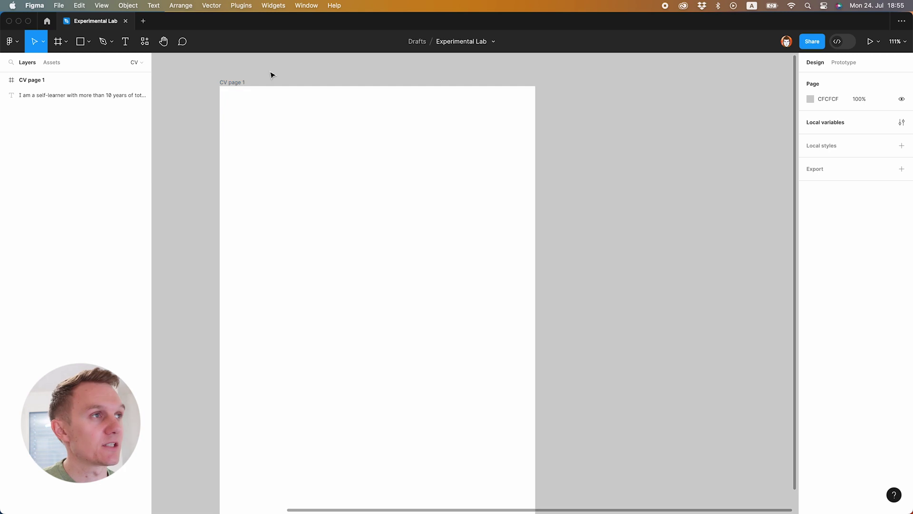
- Add a text box near the page's top-left containing the person's full name
key("t")
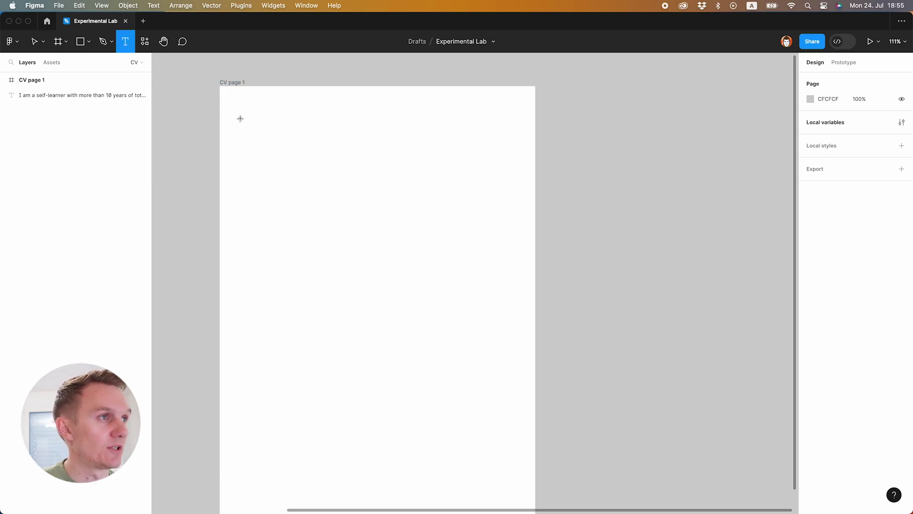
left_click(252, 123)
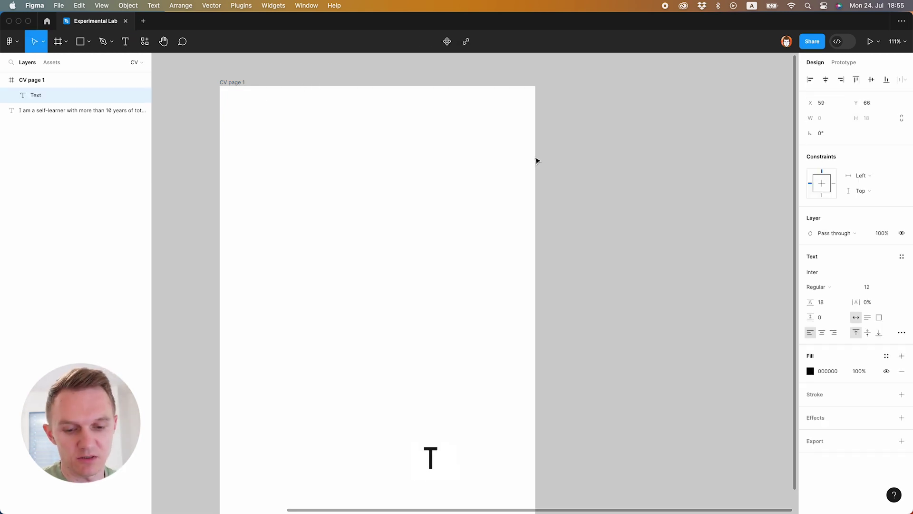
type("John SM")
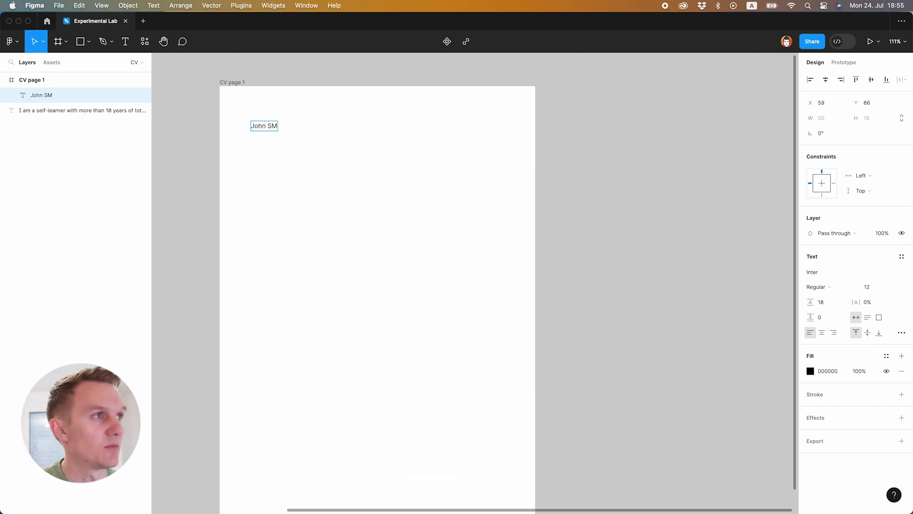
key("BackSpace")
type("mith")
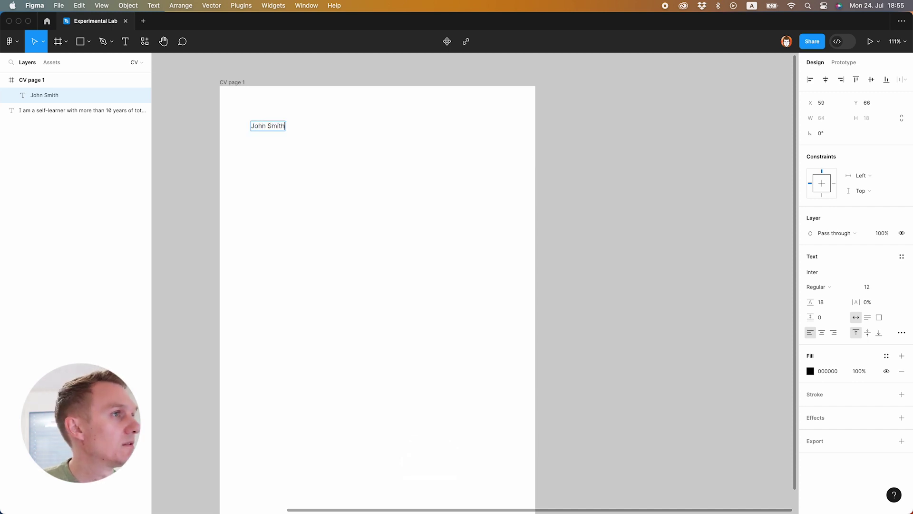
key("Escape")
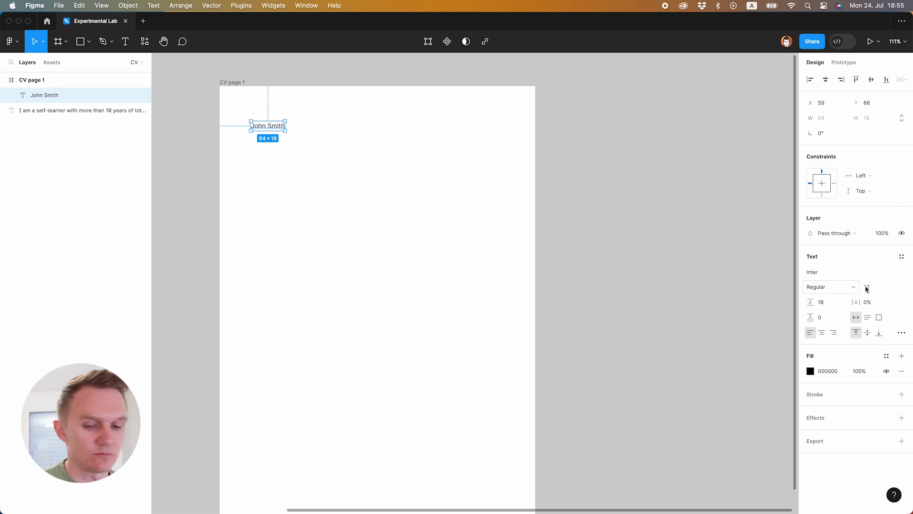
- Style the name at font size 40, Bold, auto line height, and nudge it into position
left_click(882, 288)
type("40")
key("Return")
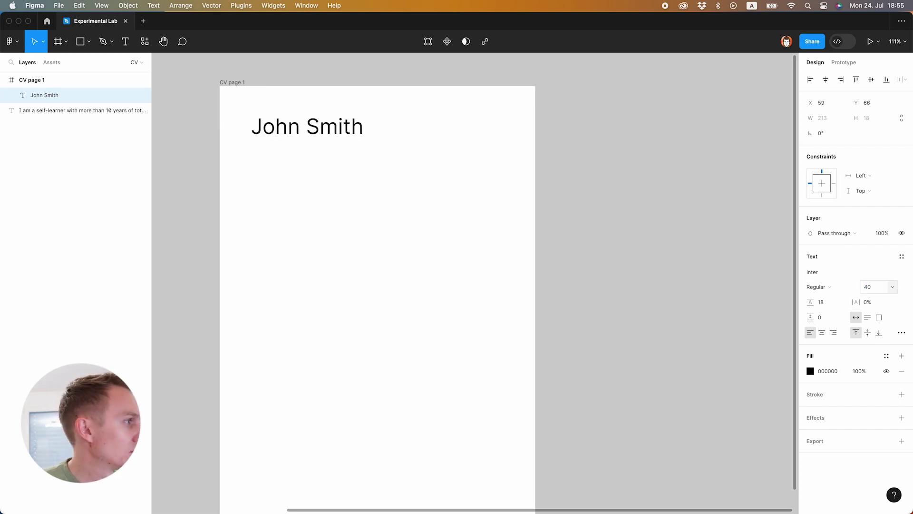
left_click(830, 287)
left_click(836, 320)
key("shift+Up")
key("shift+Up")
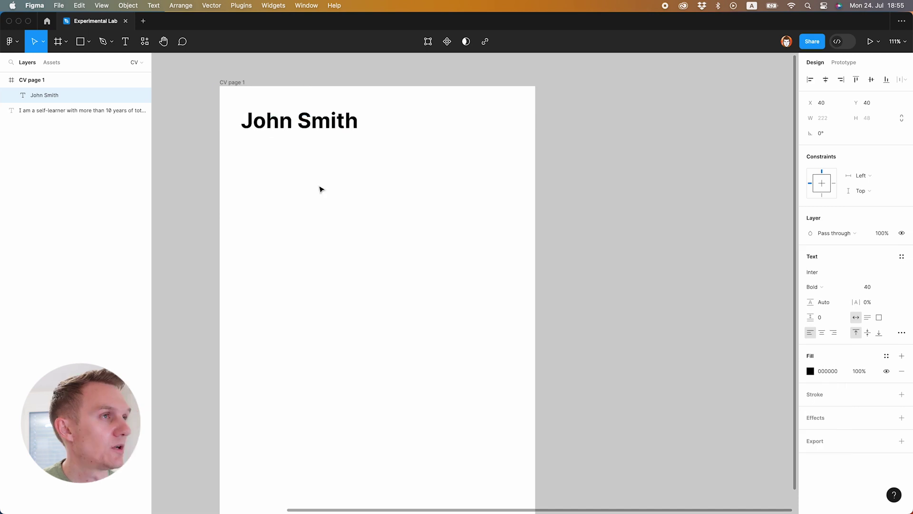
key("Right")
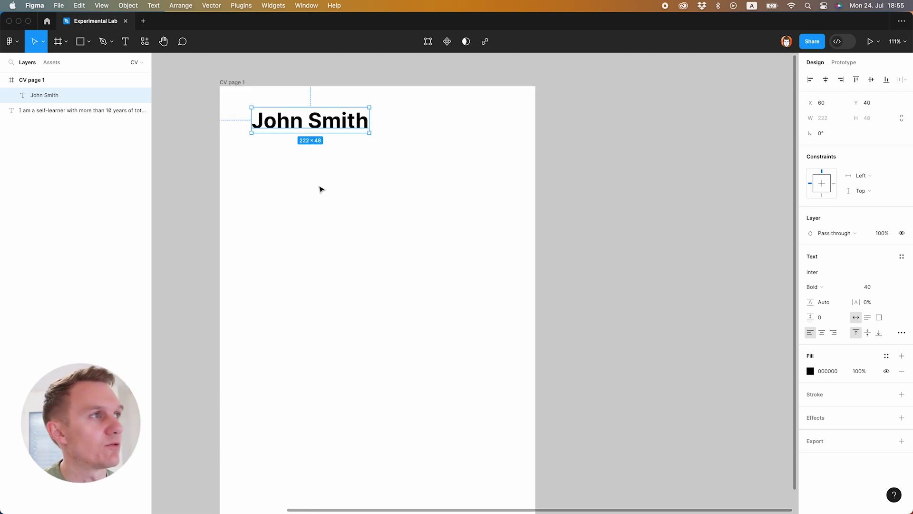
- Duplicate the name heading below itself, retype it as 'UX Designer' at size 24
left_click_drag(303, 127, 305, 151)
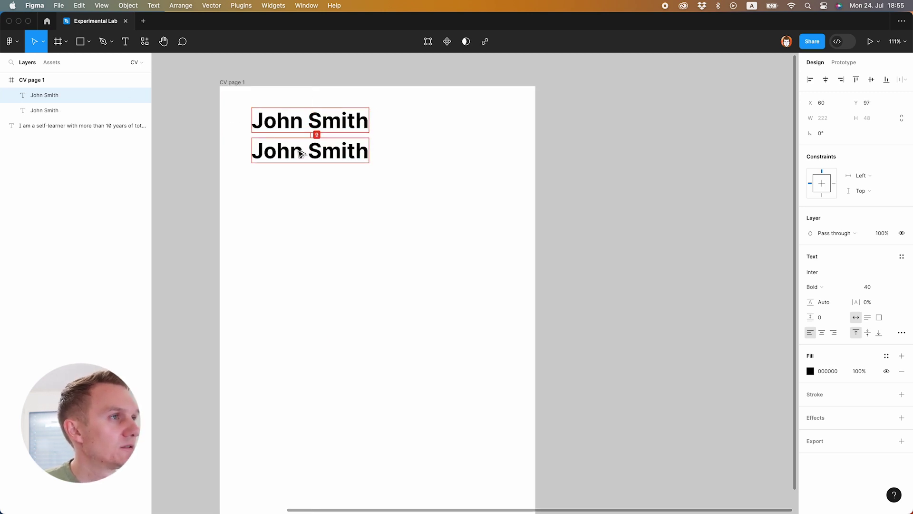
key("super+a")
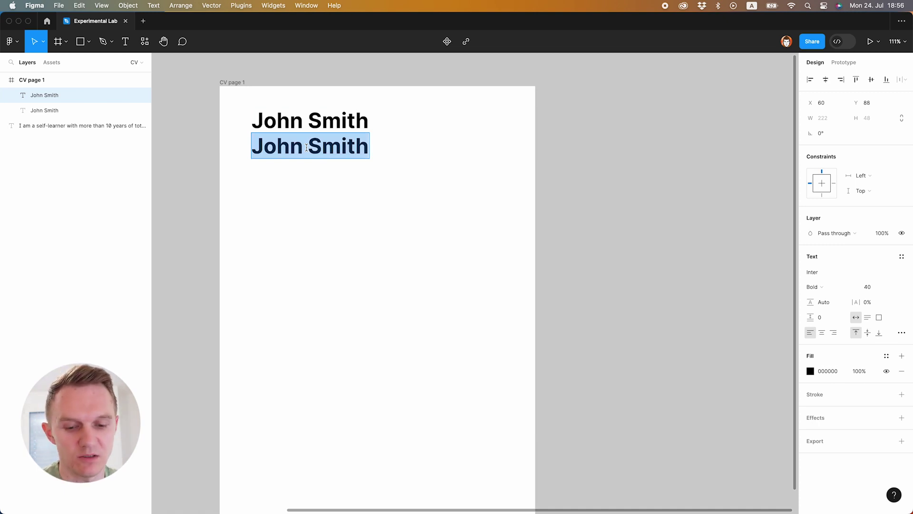
type("U")
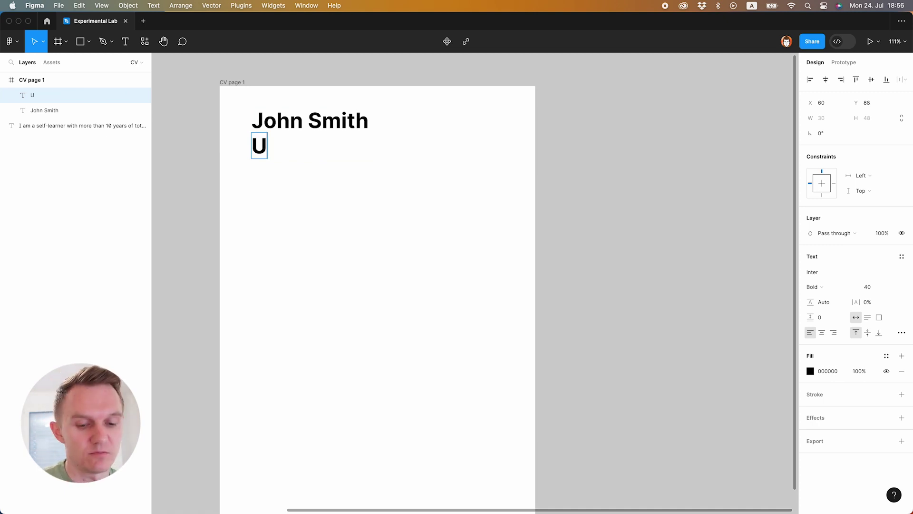
type("X Designer")
key("Escape")
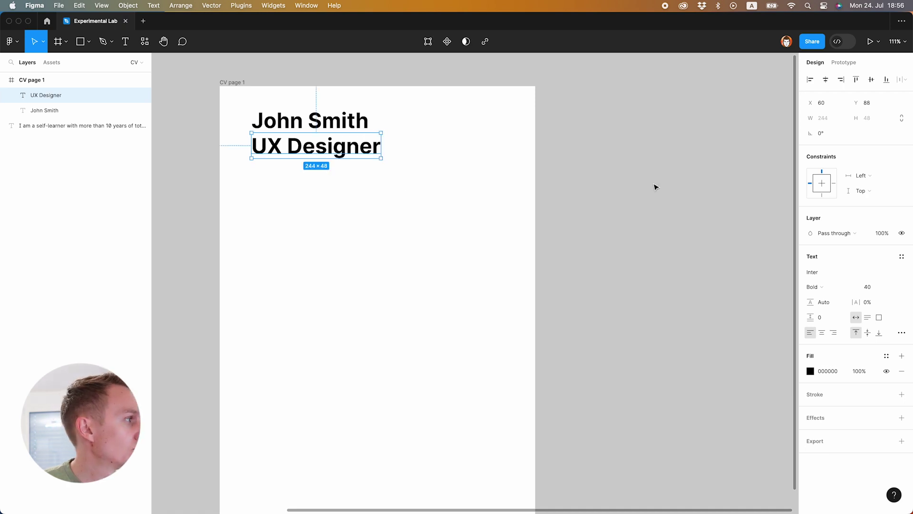
left_click(873, 288)
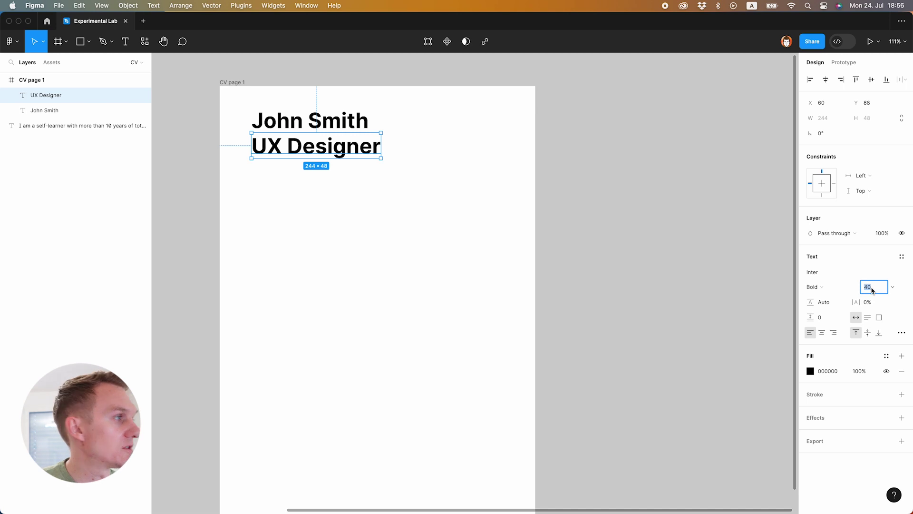
type("24")
key("Return")
- Make the subtitle Regular weight with a grey fill and move it slightly lower
left_click(814, 287)
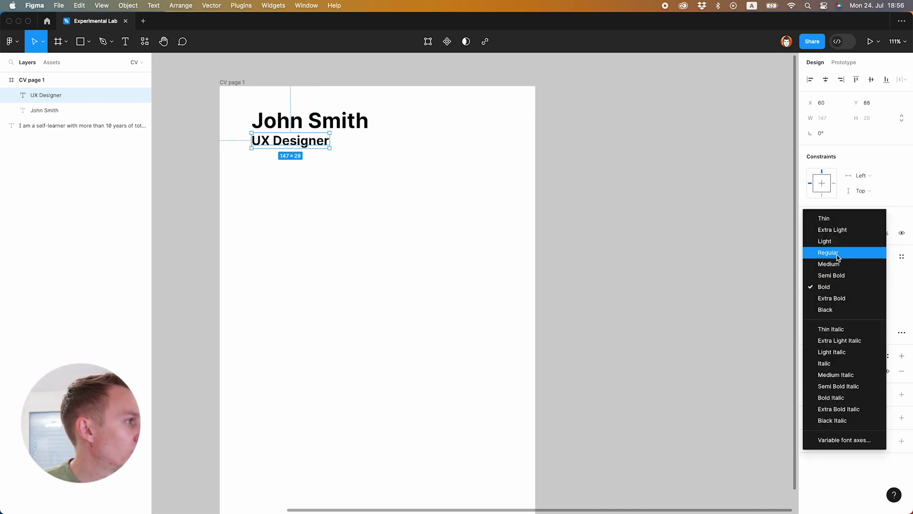
left_click(839, 252)
left_click(810, 371)
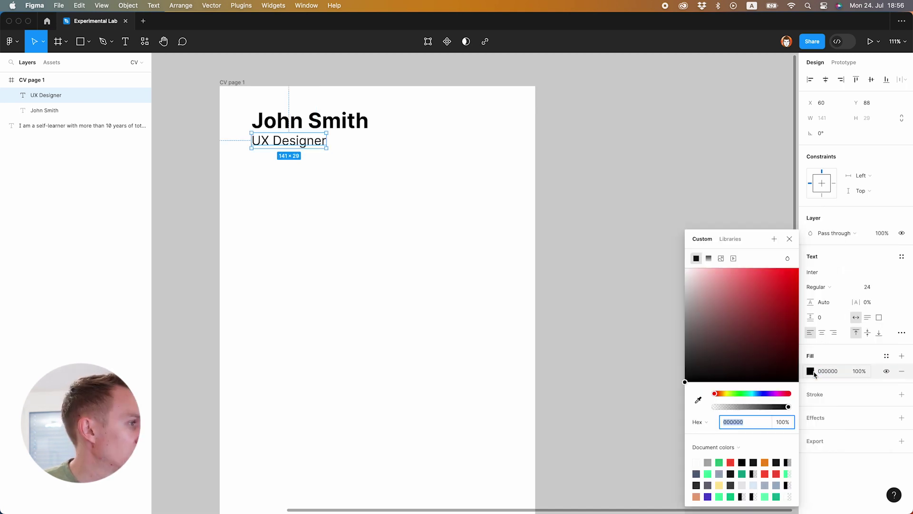
left_click_drag(695, 339, 672, 345)
left_click(341, 193)
left_click_drag(302, 143, 302, 148)
left_click(591, 154)
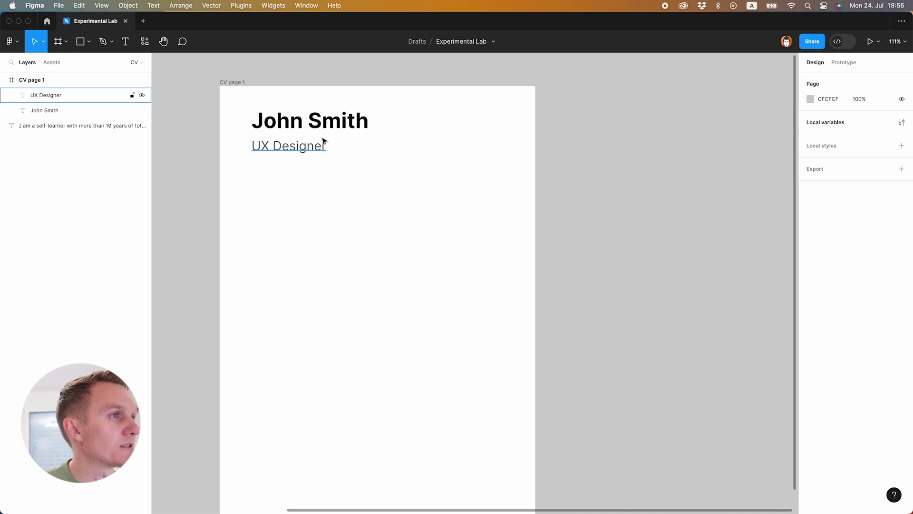
left_click(285, 145)
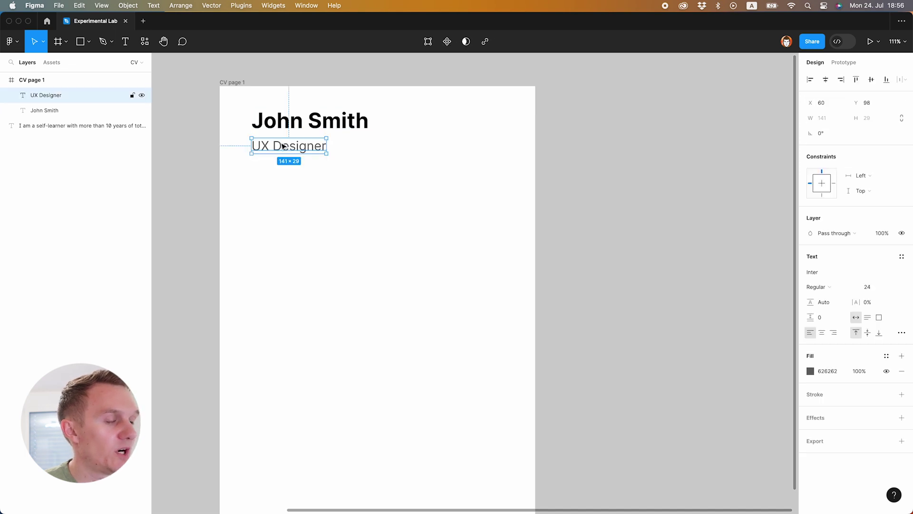
- Duplicate the subtitle lower down as a bold size-18 label reading 'BIO'
left_click_drag(283, 146, 283, 172, "alt")
left_click(874, 287)
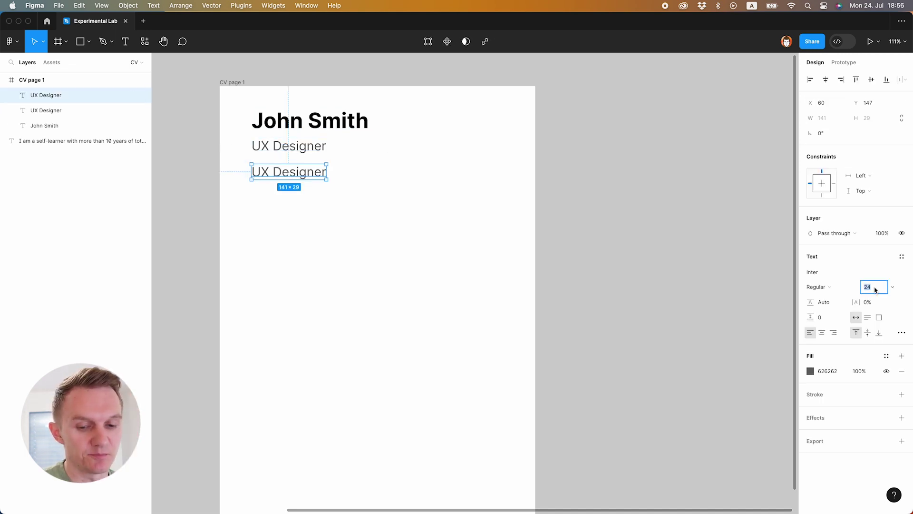
type("18")
key("Return")
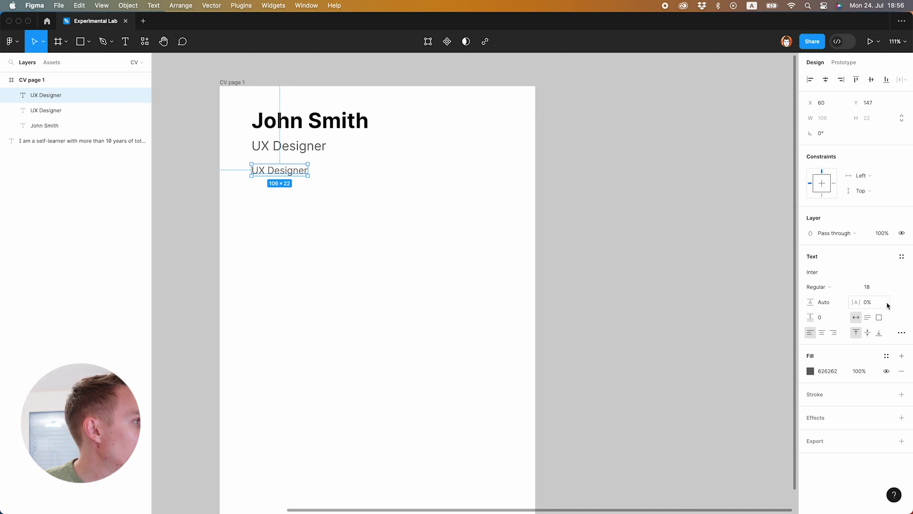
left_click(828, 287)
left_click(830, 321)
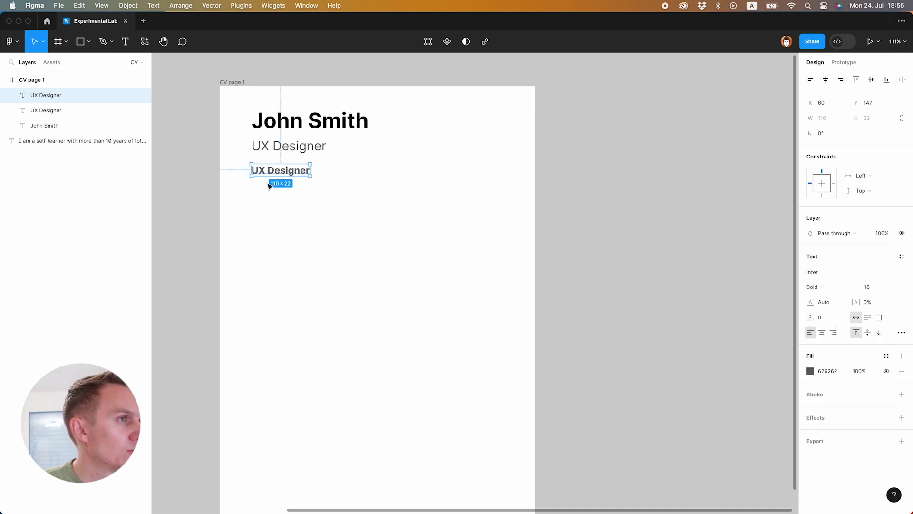
double_click(274, 171)
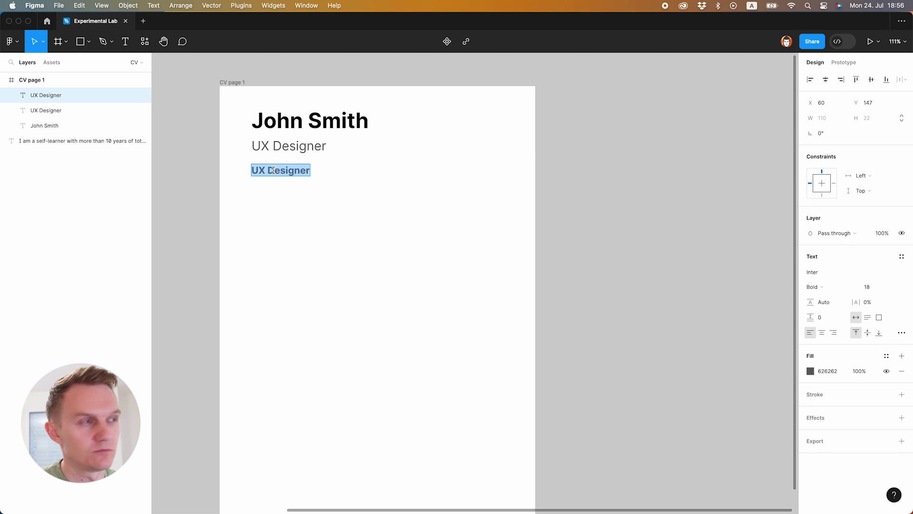
type("BIO")
key("Escape")
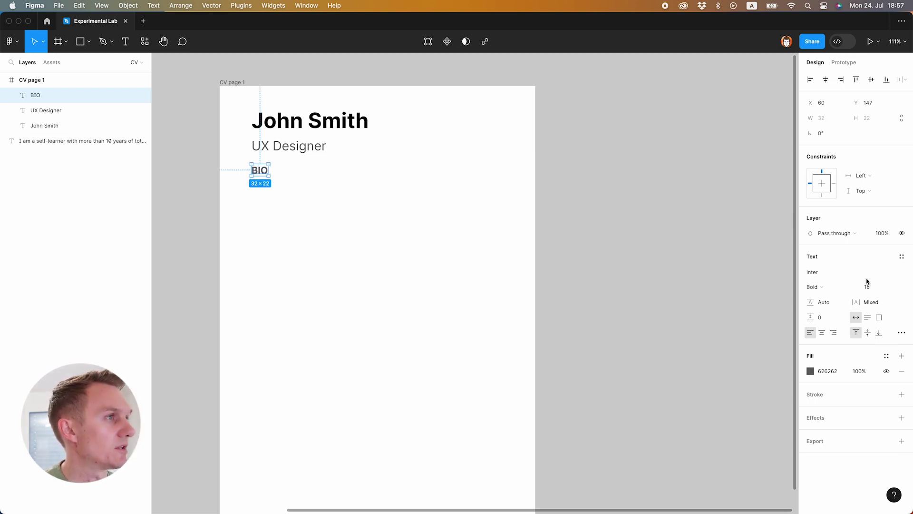
- Give the BIO label 28% letter spacing and font size 14
left_click(873, 305)
type("50%")
key("Return")
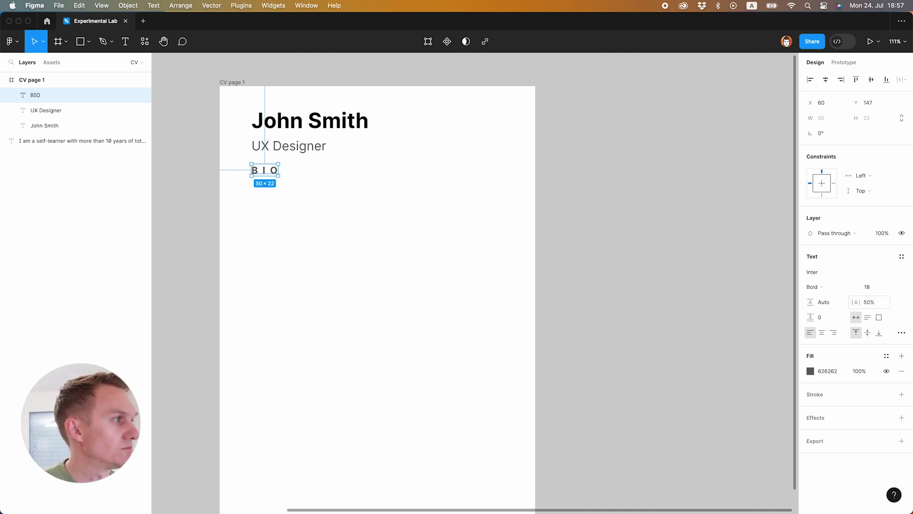
left_click(867, 304)
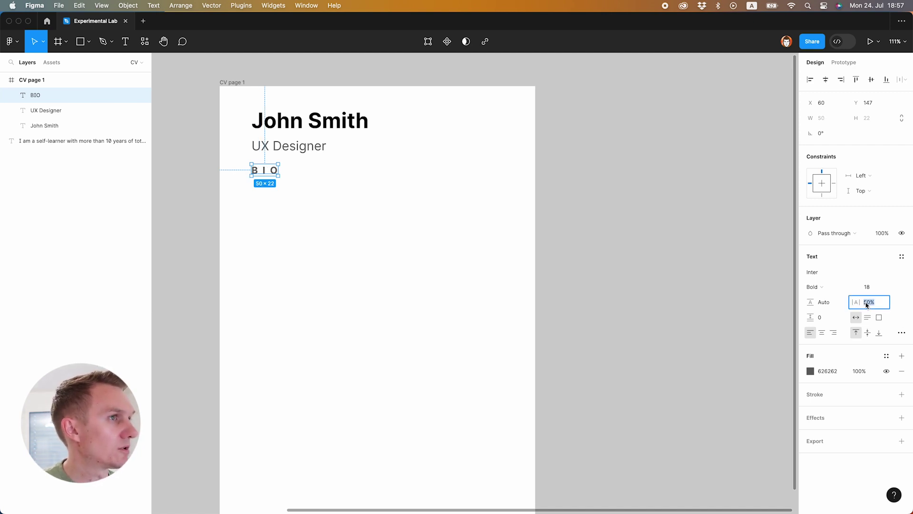
left_click_drag(856, 303, 838, 304)
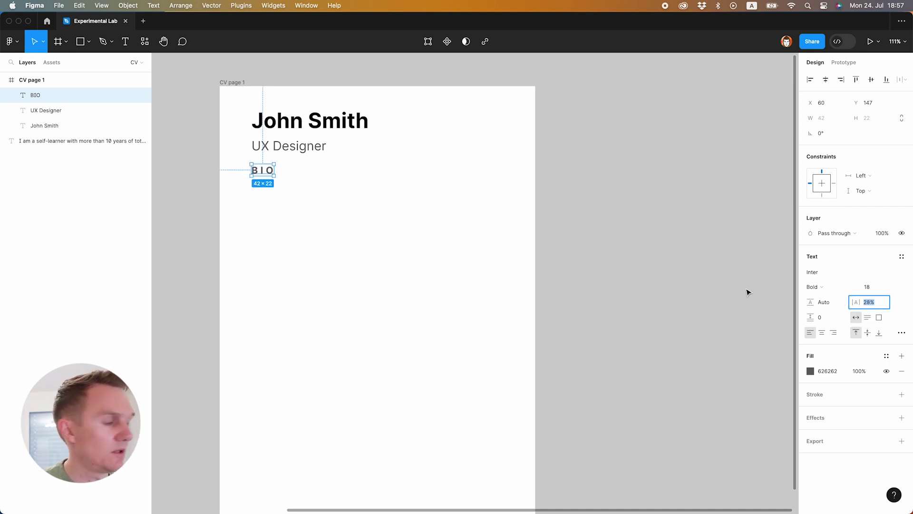
left_click(872, 291)
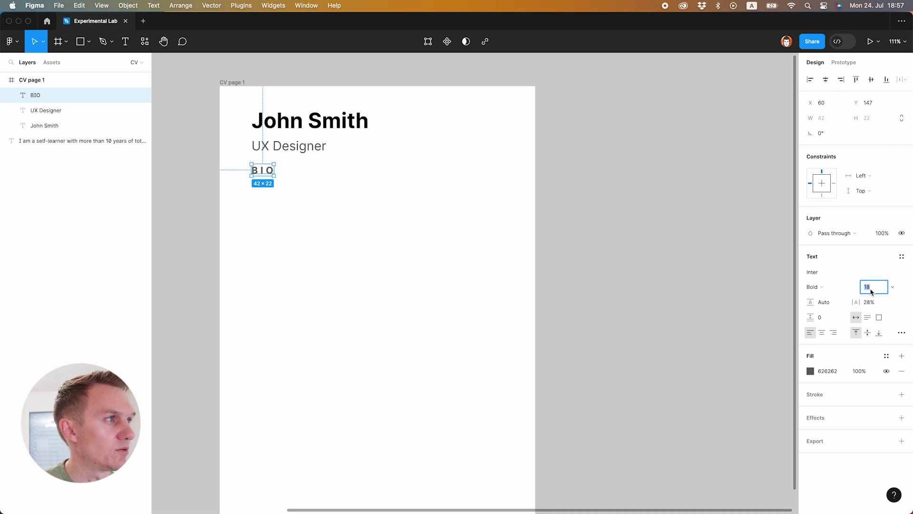
type("14")
key("Return")
- Place a copy of UX Designer below BIO at size 16 in black
left_click(267, 149)
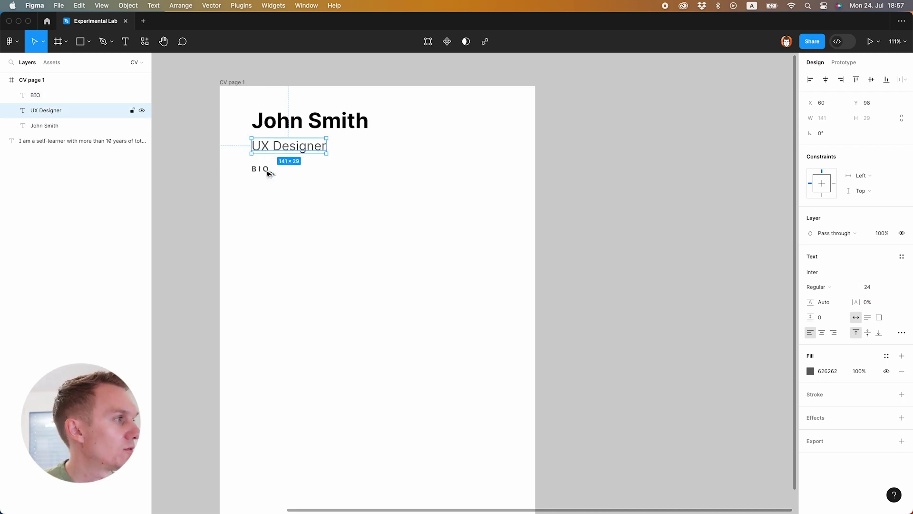
left_click_drag(268, 152, 268, 191)
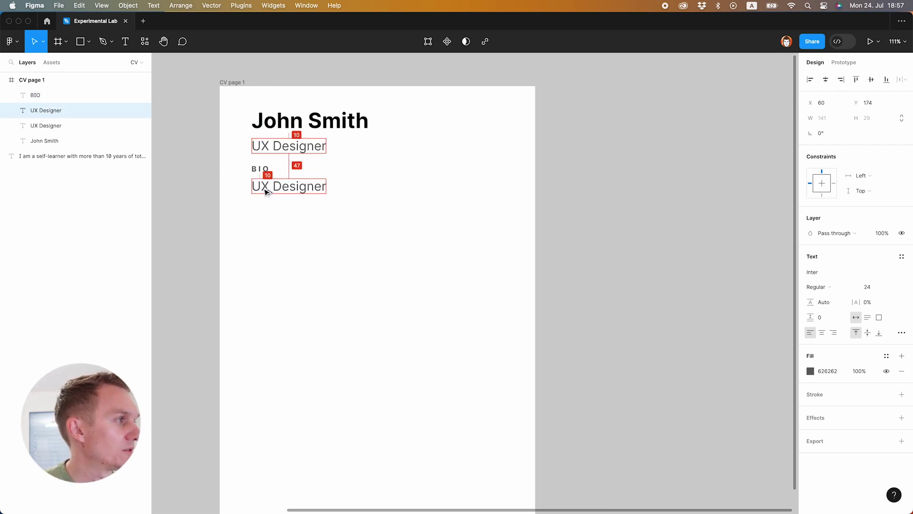
left_click(877, 288)
type("16")
key("Return")
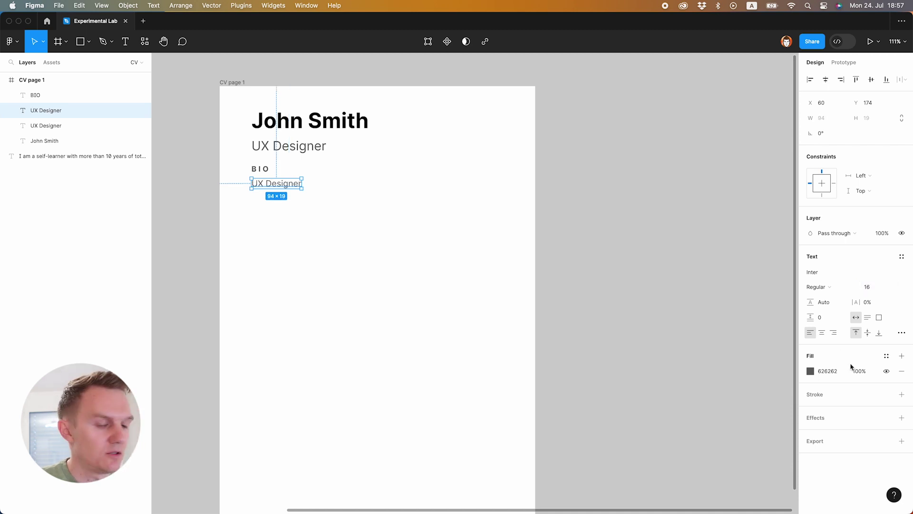
left_click(839, 371)
type("00")
key("Return")
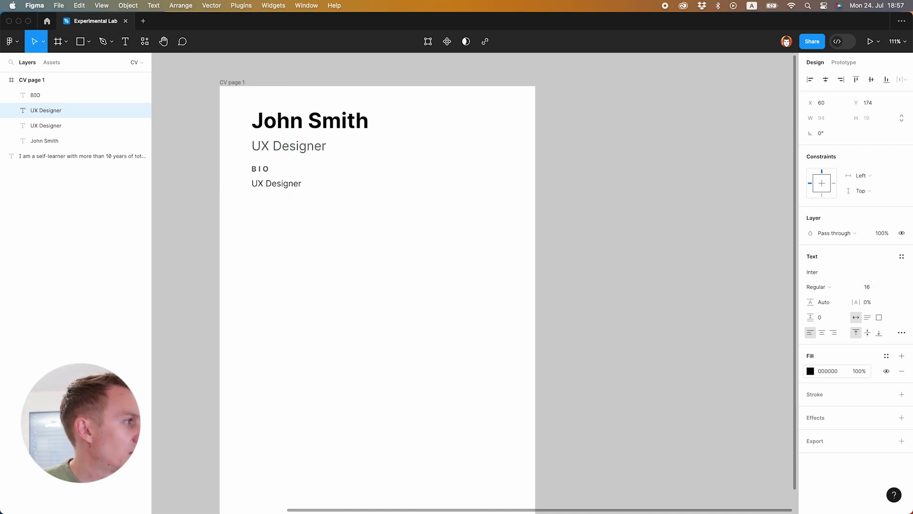
- Set the BIO heading fill to light grey B0B0B0
left_click(259, 169)
left_click(828, 371)
type("b0")
key("Return")
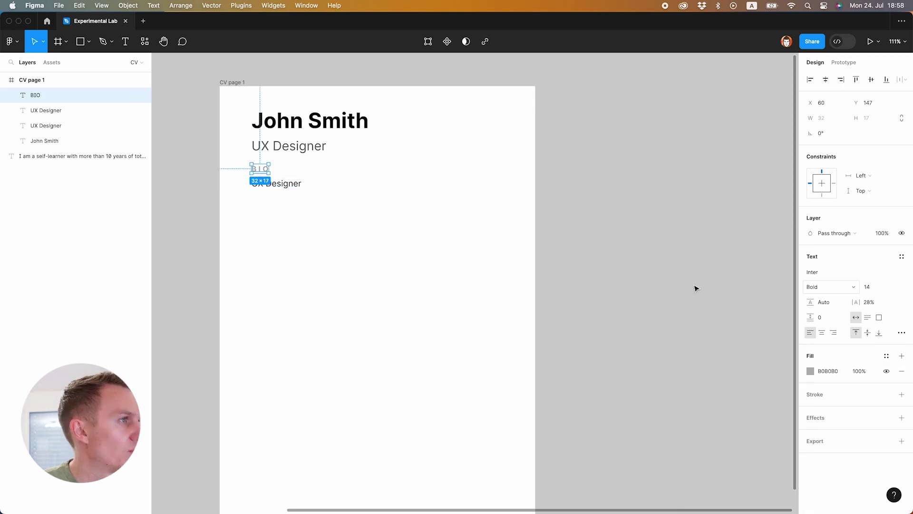
left_click(190, 249)
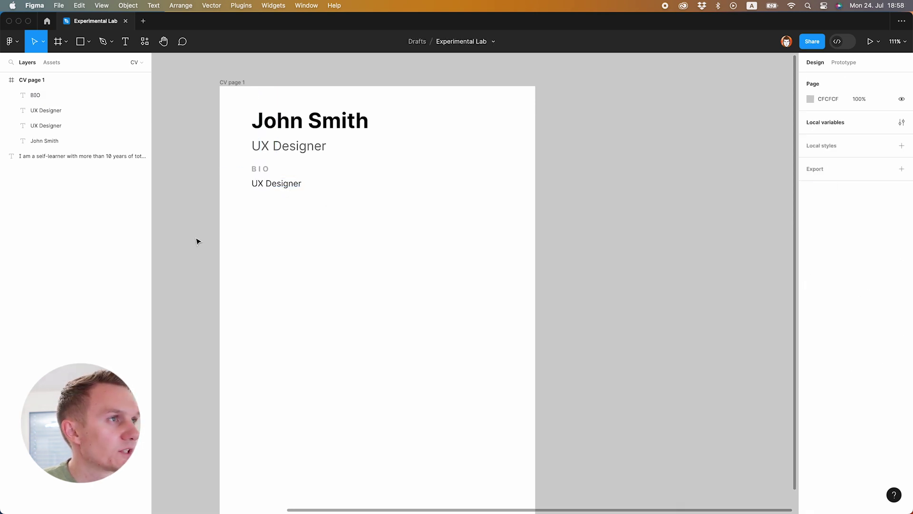
- Move the off-page bio paragraph text into the copy below BIO
scroll(197, 241, "down", 1)
scroll(197, 239, "up", 3)
scroll(192, 240, "left", 5)
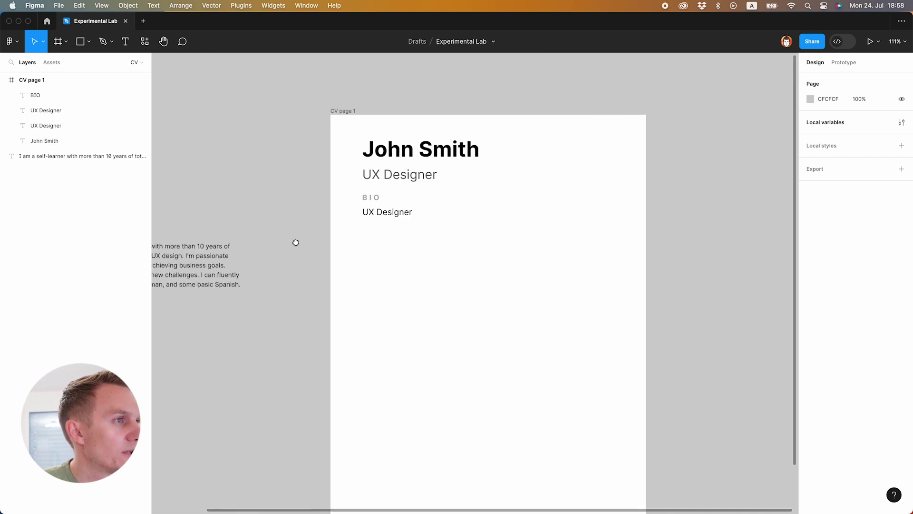
left_click(295, 262)
double_click(288, 261)
key("super+a")
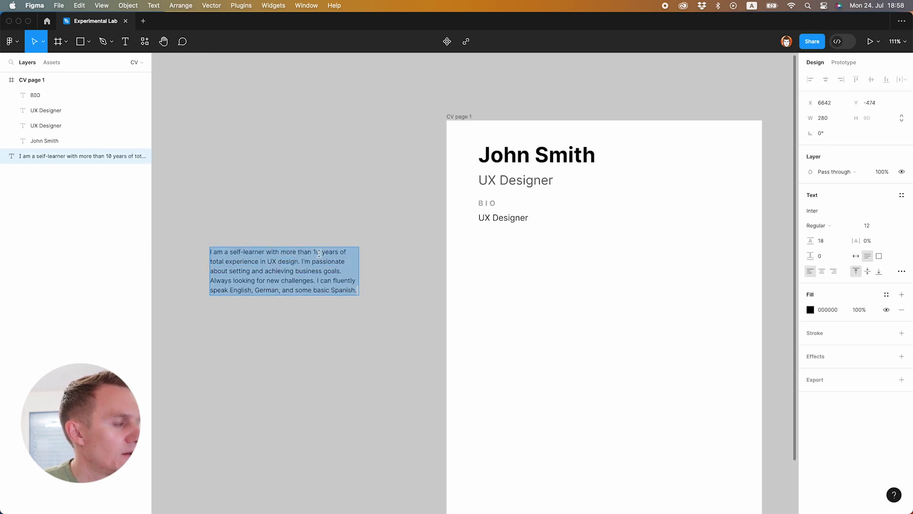
key("BackSpace")
key("Escape")
scroll(279, 251, "right", 6)
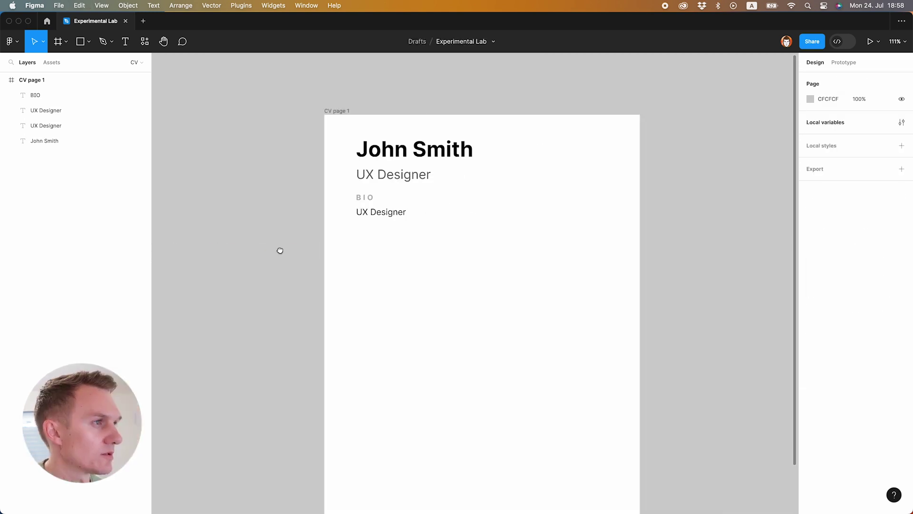
double_click(348, 214)
key("super+v")
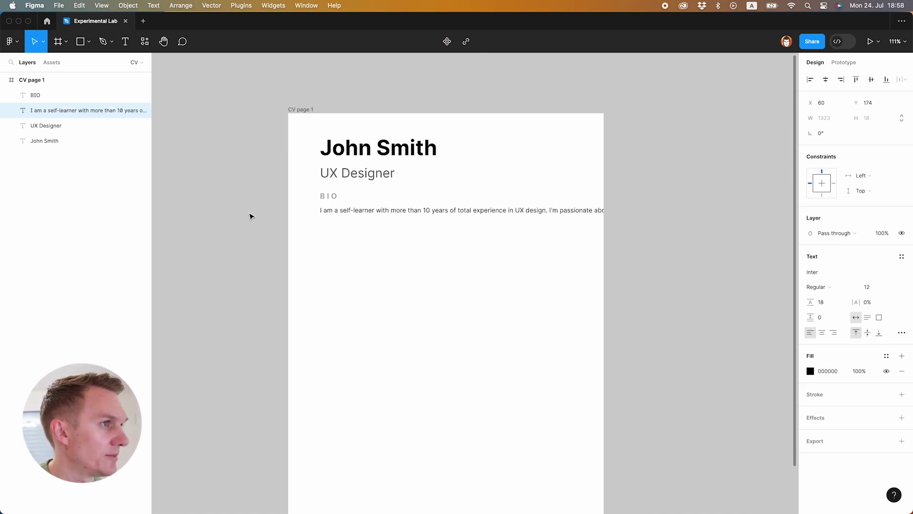
key("Escape")
- Narrow the bio text box so the paragraph wraps into a block
scroll(255, 214, "down", 1)
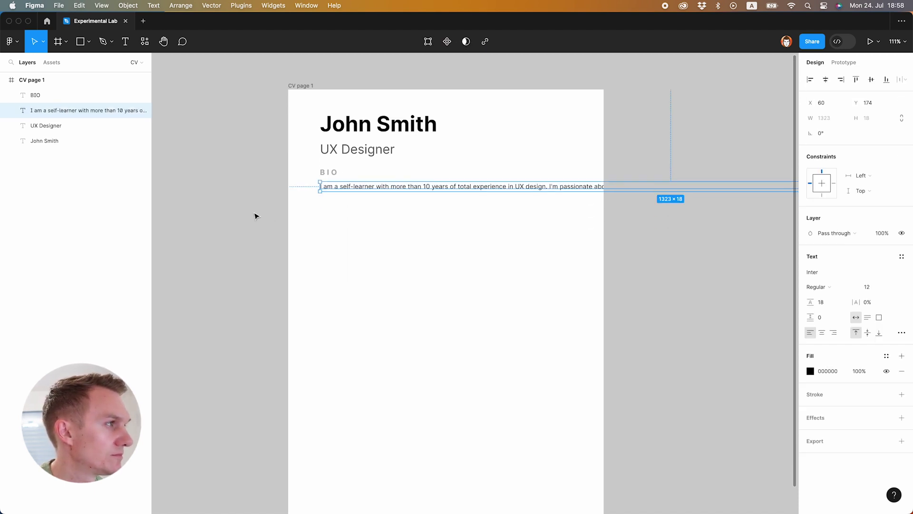
scroll(255, 214, "down", 5)
left_click_drag(774, 194, 400, 209)
left_click(439, 205)
scroll(395, 196, "up", 5)
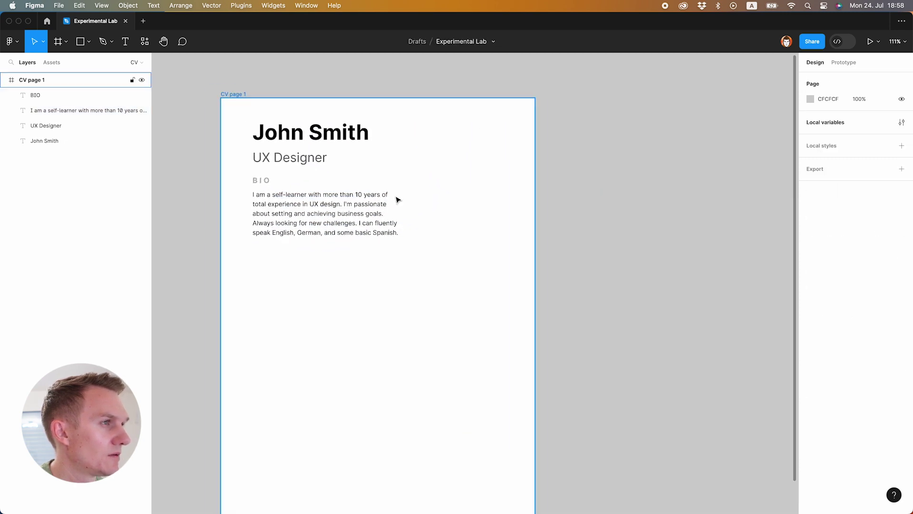
left_click(343, 215)
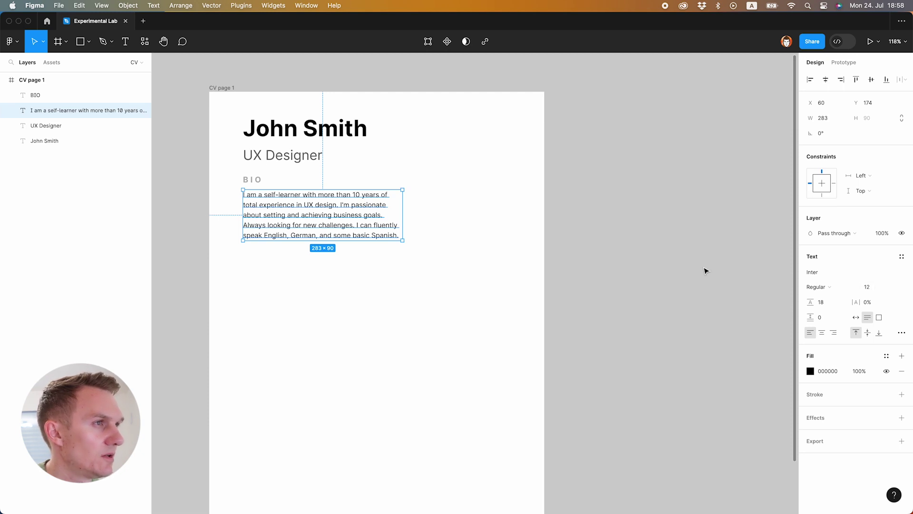
left_click(666, 255)
- Set the BIO heading to size 12, then select it with the bio paragraph
left_click(252, 179)
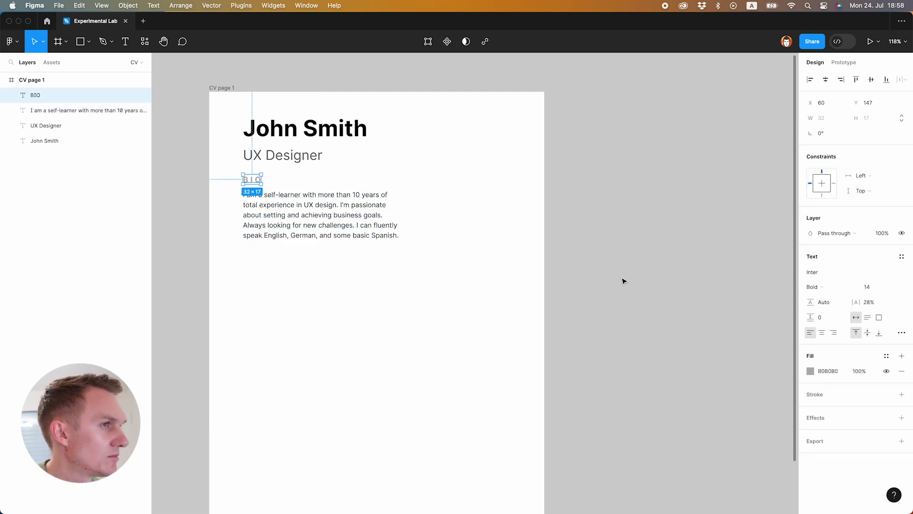
left_click(870, 287)
type("12")
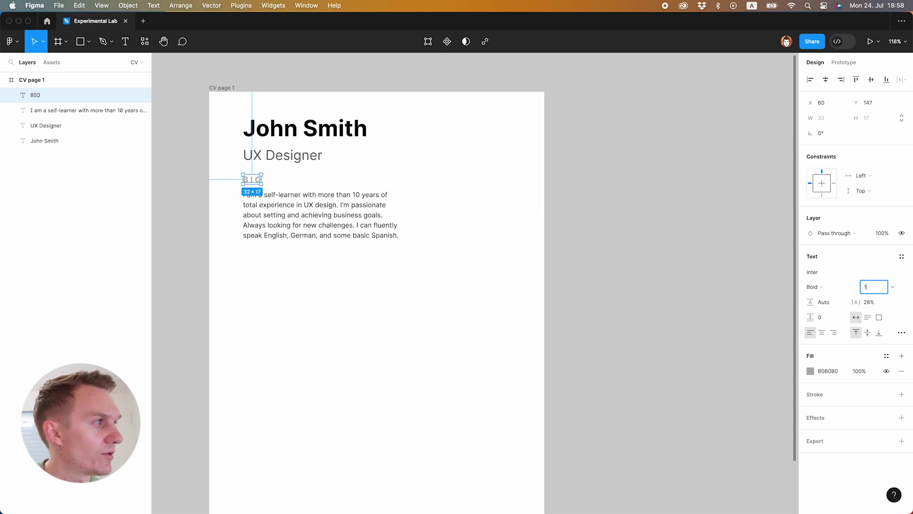
key("Return")
left_click(461, 296)
left_click(395, 209)
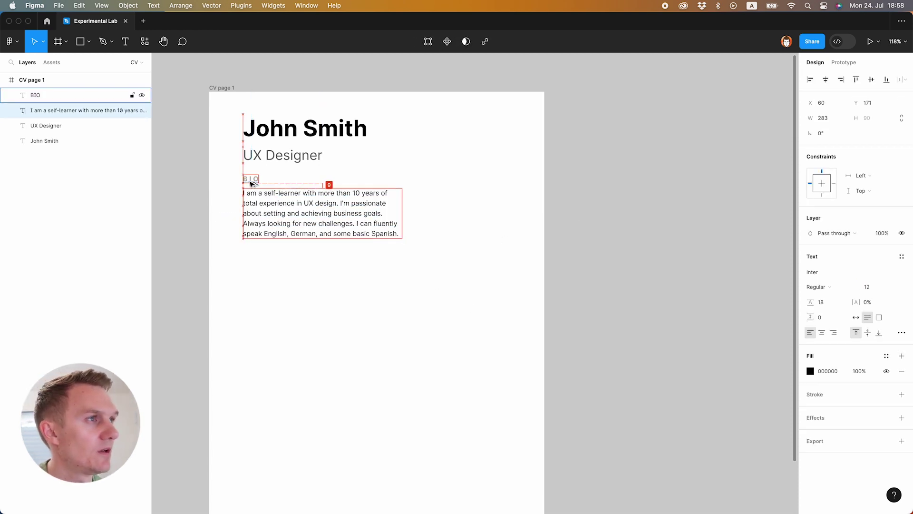
left_click(353, 182)
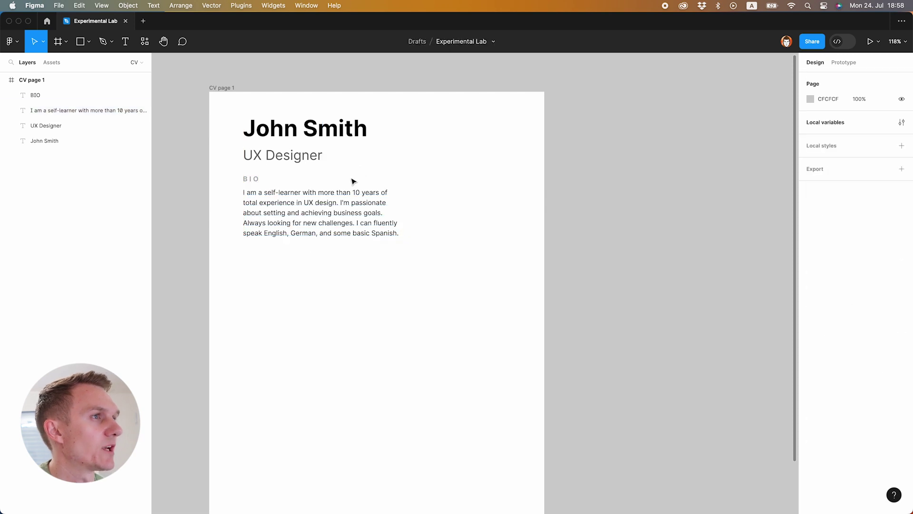
left_click(248, 187)
left_click(249, 204, "shift")
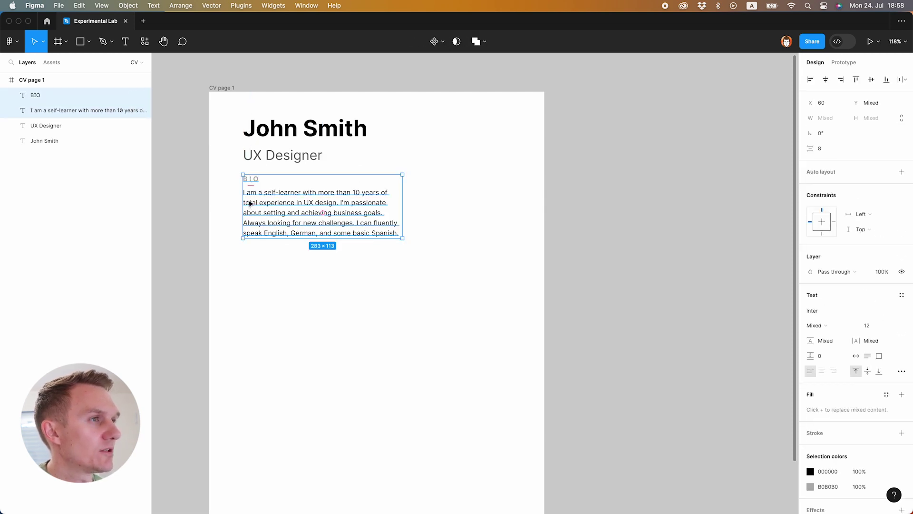
- Duplicate the BIO heading and paragraph to the right and rename the heading 'EMAIL'
left_click_drag(249, 207, 420, 198)
left_click(418, 152)
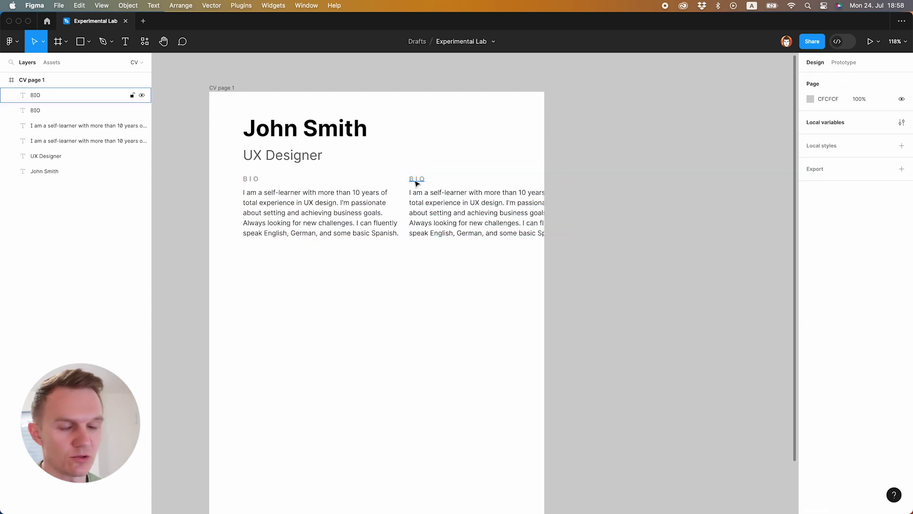
double_click(413, 179)
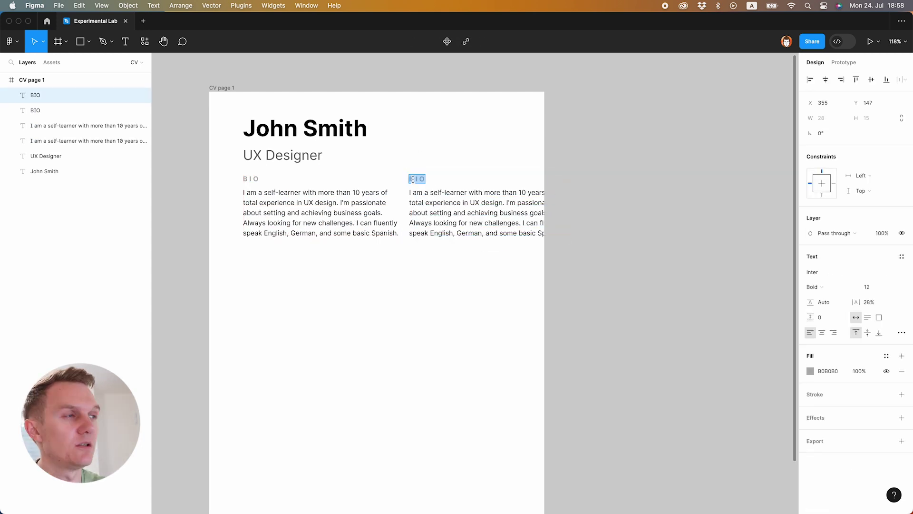
type("EMAIL")
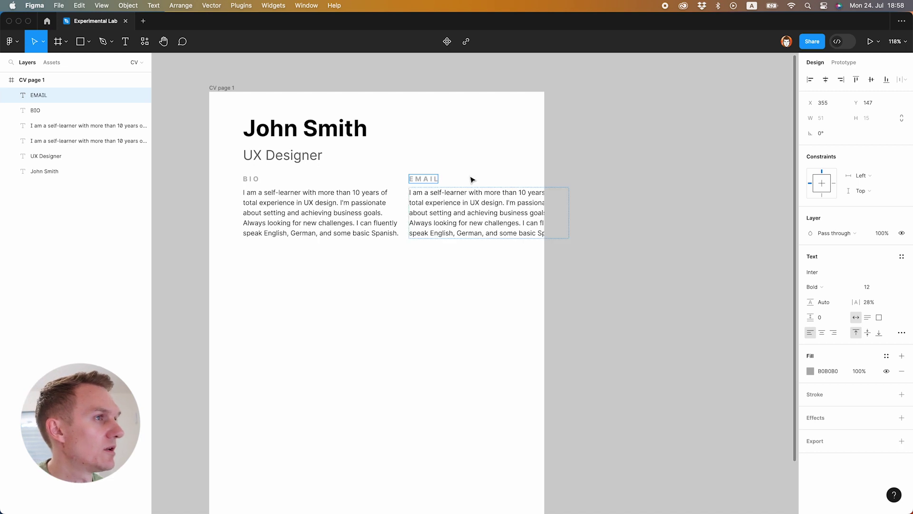
- Replace the copied paragraph with the contact's e-mail address and set it to Auto width
double_click(471, 202)
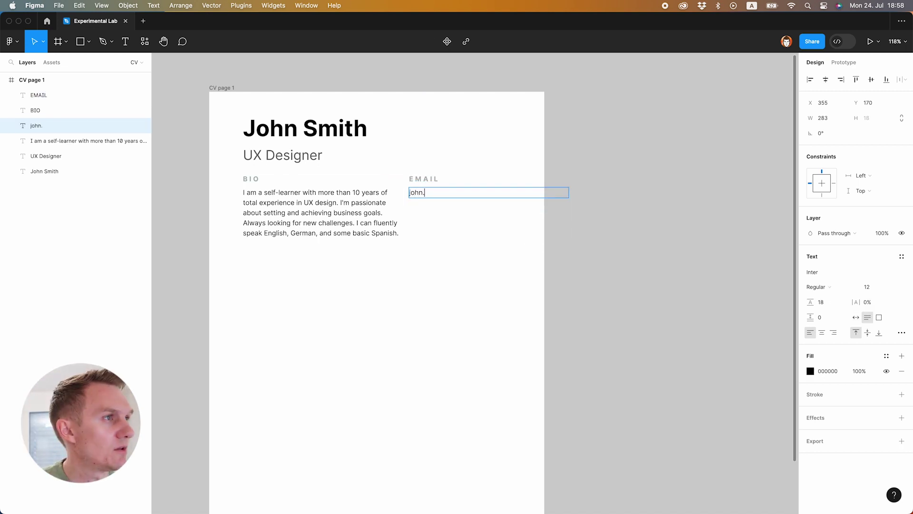
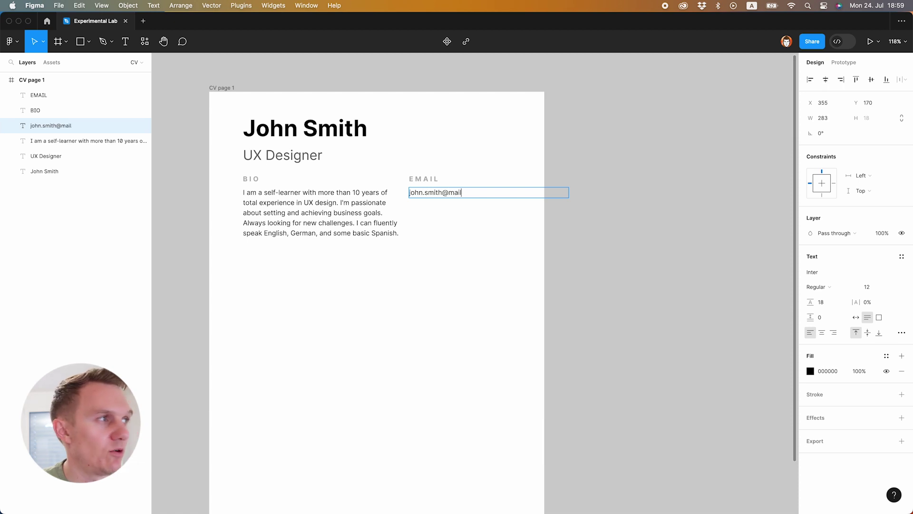
key("Escape")
left_click(856, 318)
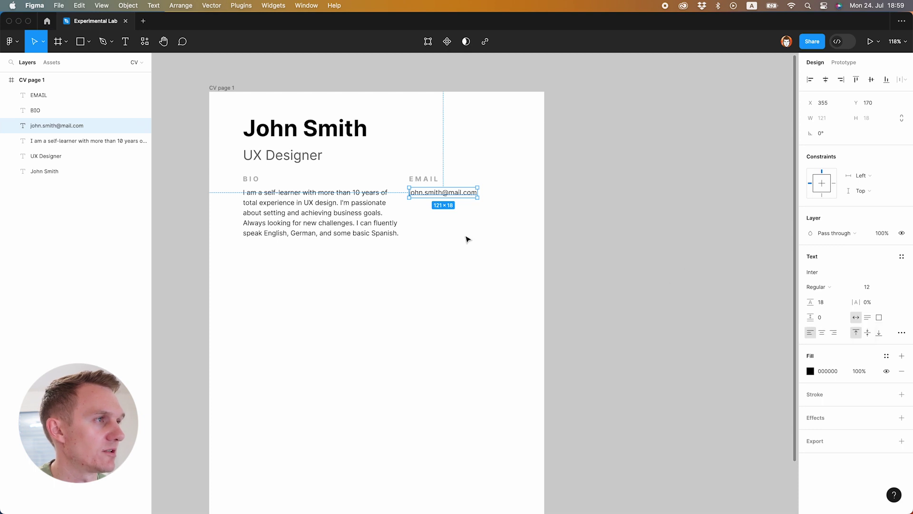
left_click(376, 217)
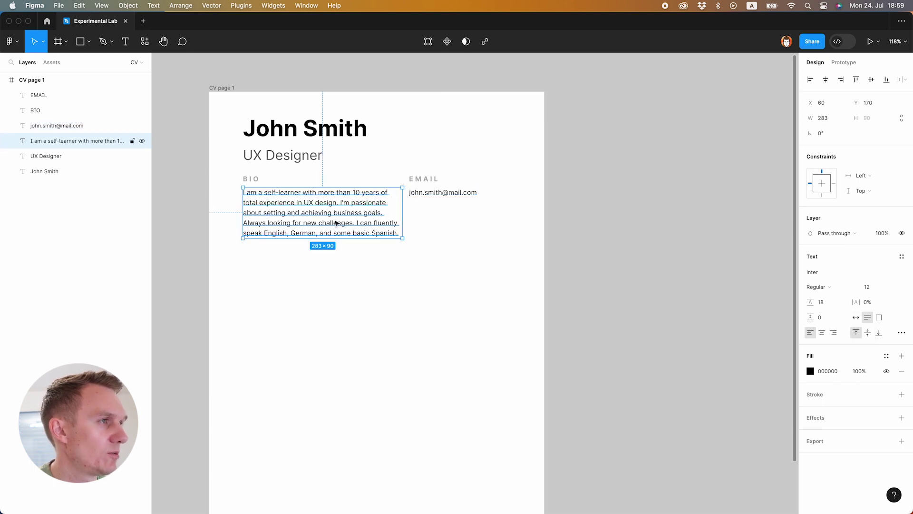
left_click(451, 196)
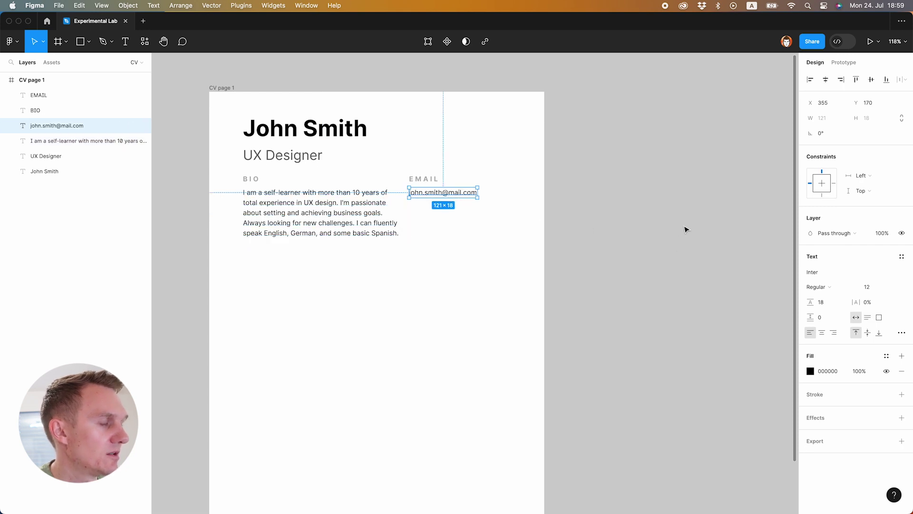
- Change the e-mail address fill to green 31C67E
left_click(810, 371)
left_click(745, 422)
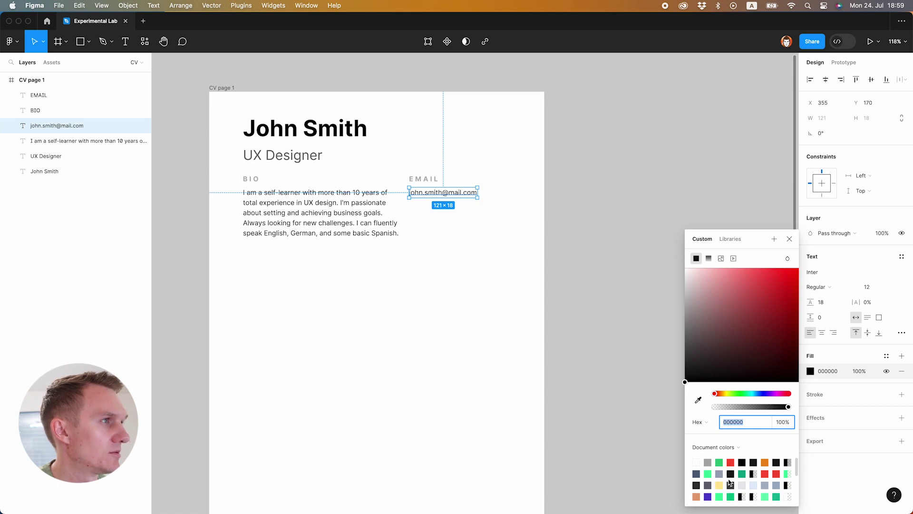
left_click(719, 463)
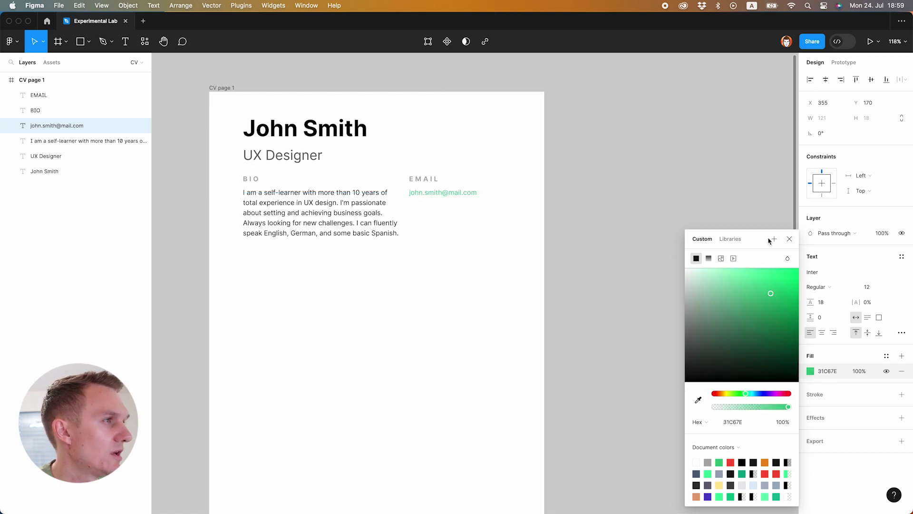
left_click(431, 196)
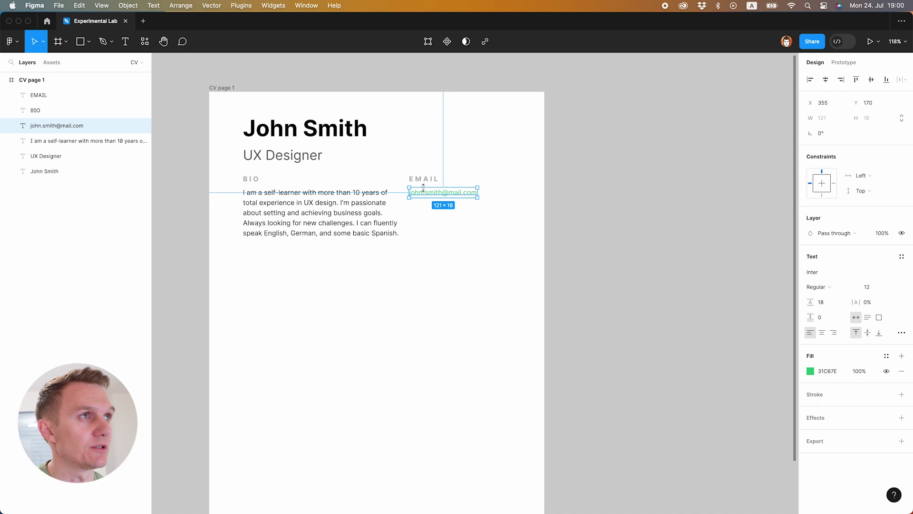
- Turn the e-mail address into a link via the Text menu
left_click(159, 9)
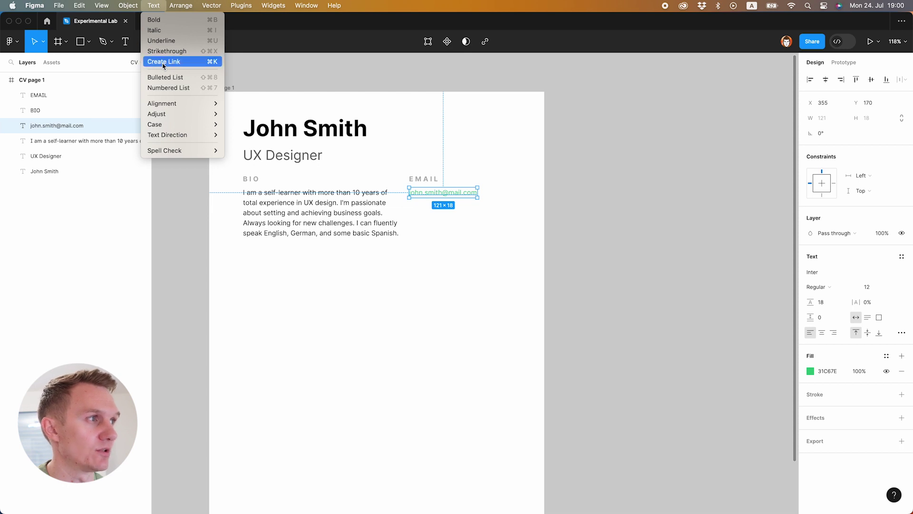
left_click(163, 61)
key("Return")
left_click(451, 215)
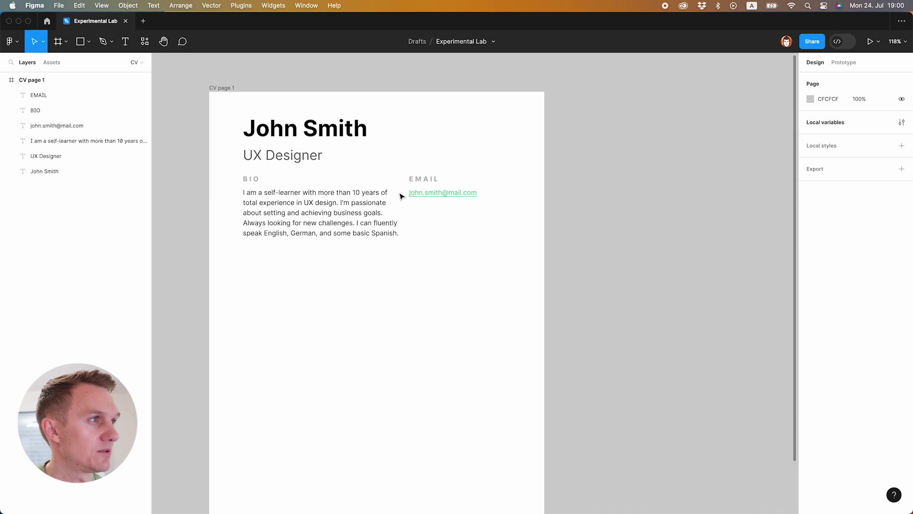
- Set the e-mail link's text decoration to None to remove the underline
left_click(98, 125)
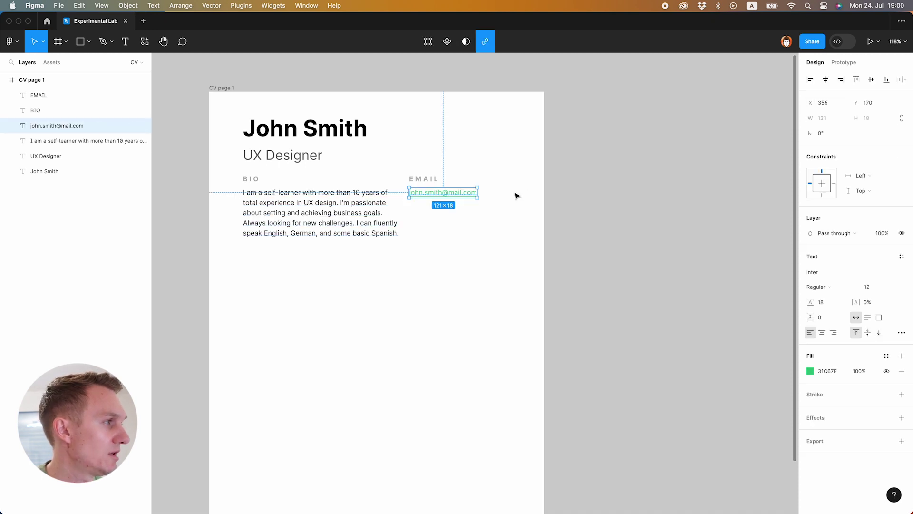
left_click(901, 334)
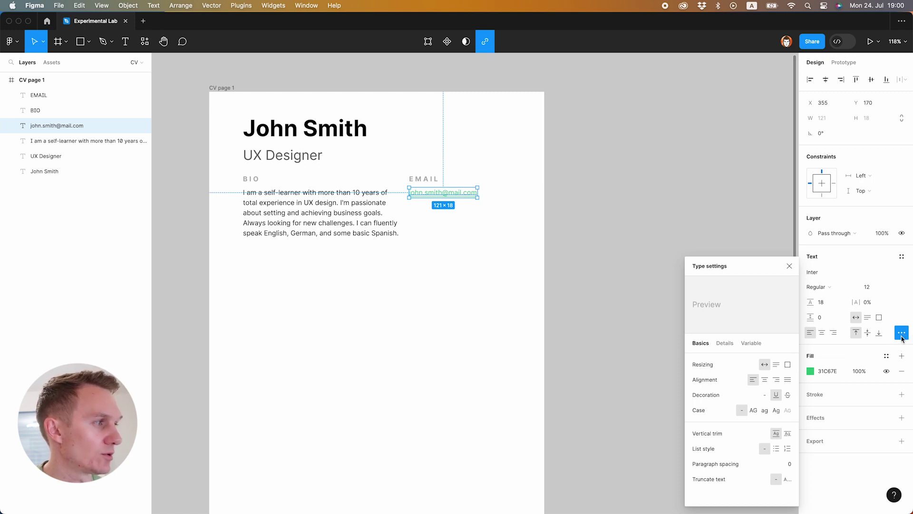
mouse_move(778, 402)
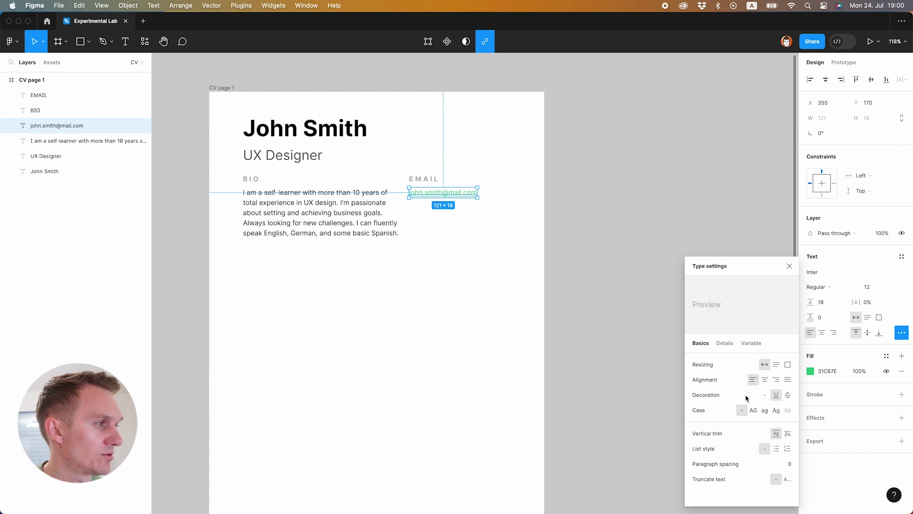
left_click(766, 398)
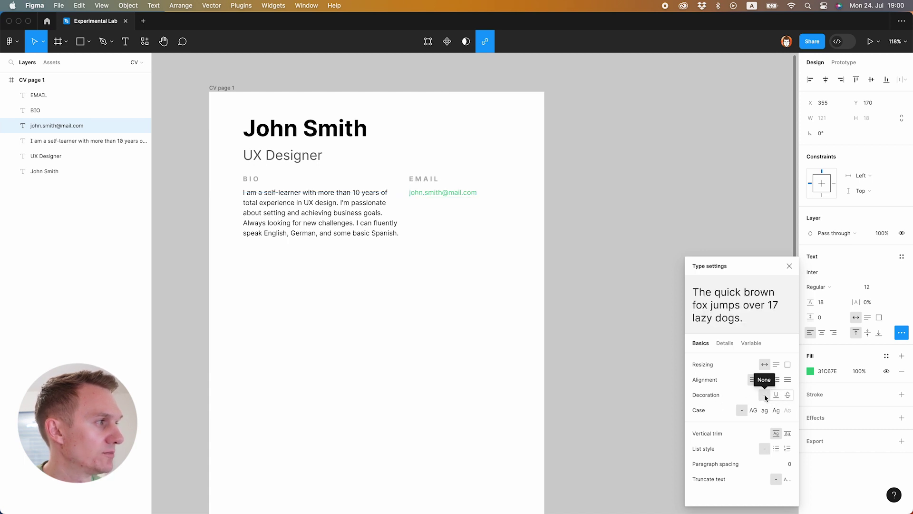
left_click(504, 309)
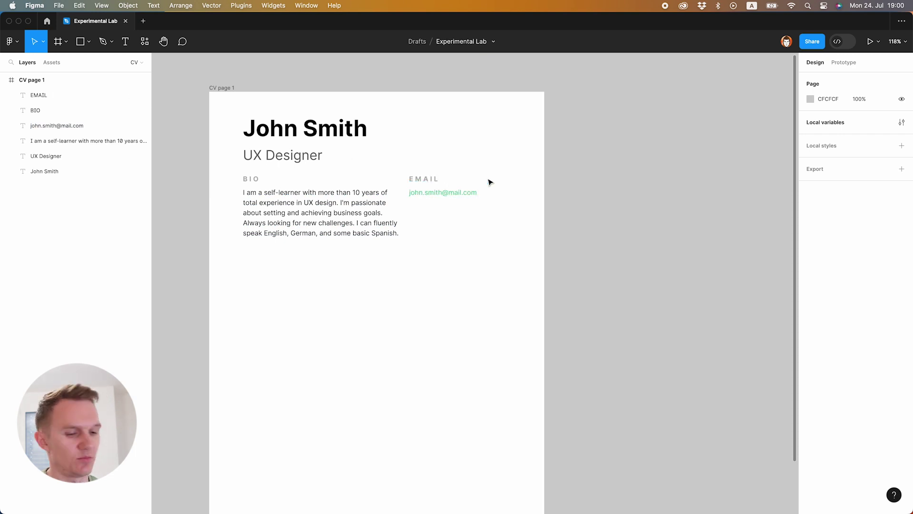
- Duplicate the EMAIL heading below the address and rename it 'EDUCATION'
left_click_drag(489, 160, 418, 214)
key("super+z")
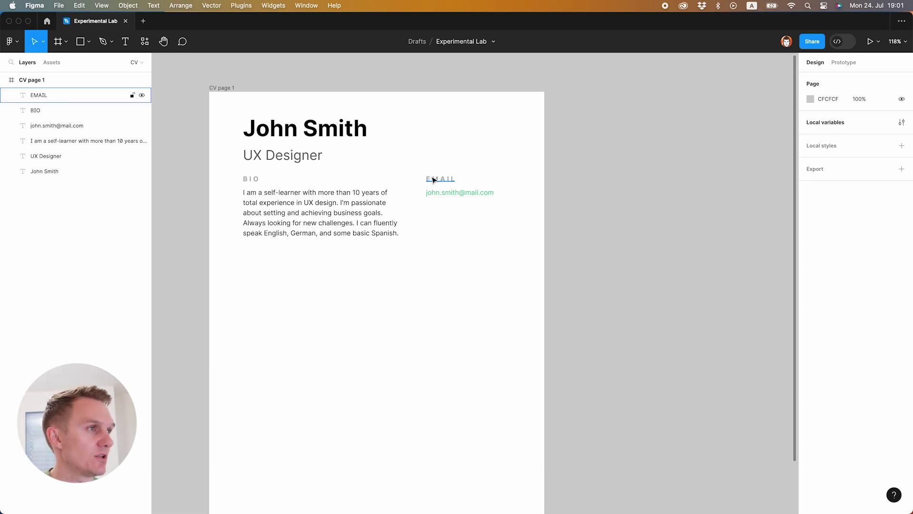
left_click(429, 181)
left_click_drag(429, 181, 430, 211)
double_click(433, 210)
type("EDUCATION")
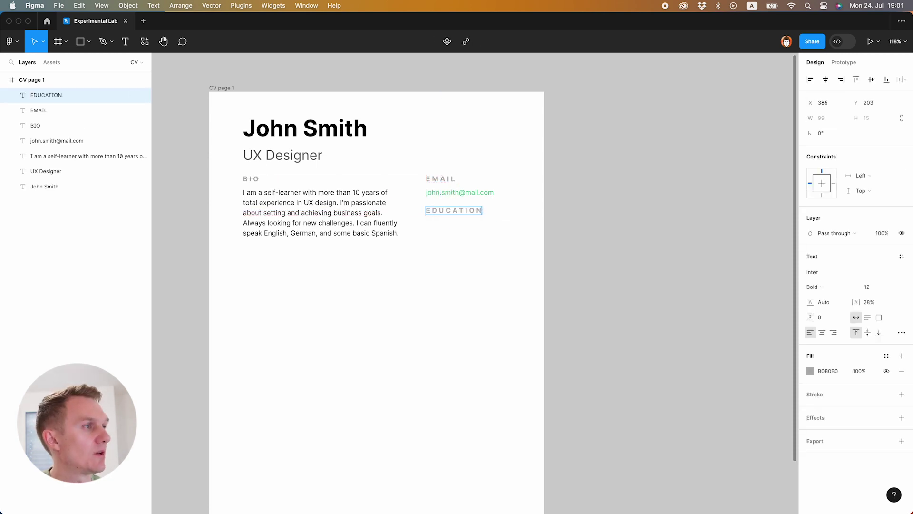
- Duplicate the bio paragraph under EDUCATION and retype it as 'Vienna International University'
left_click(295, 205)
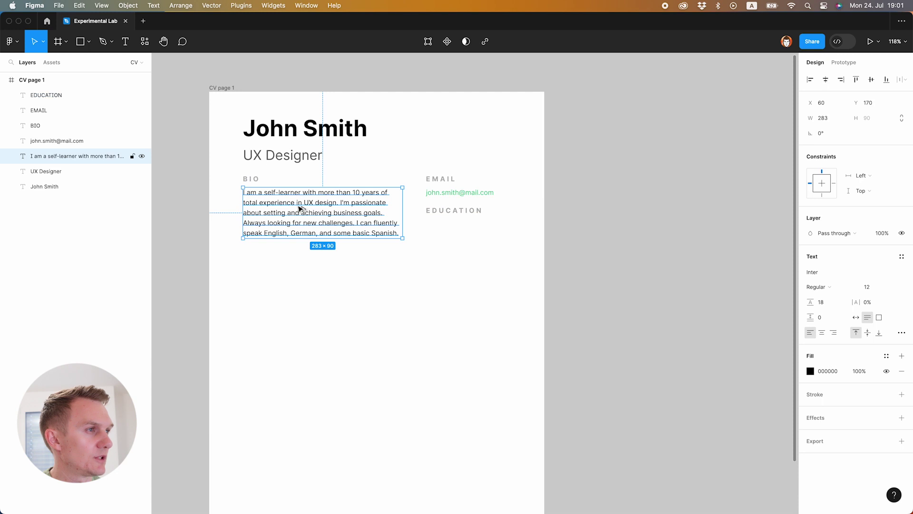
left_click_drag(301, 208, 485, 240)
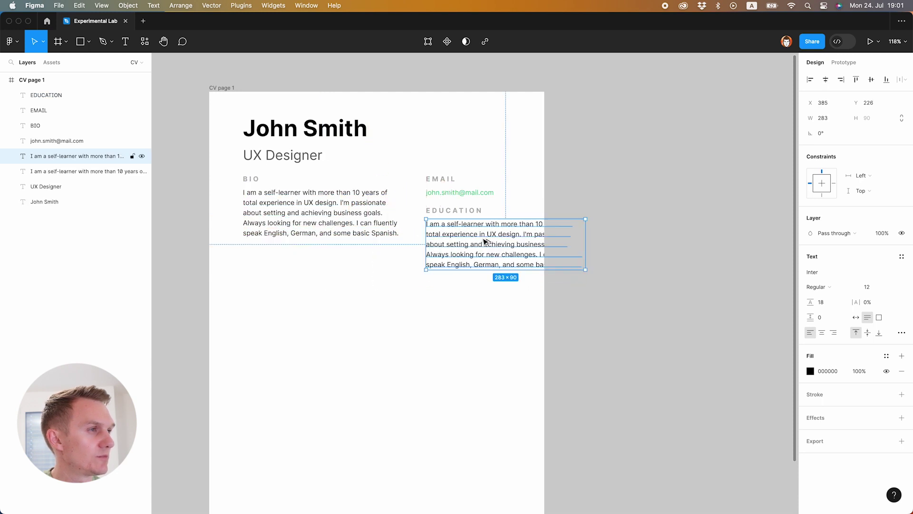
double_click(460, 237)
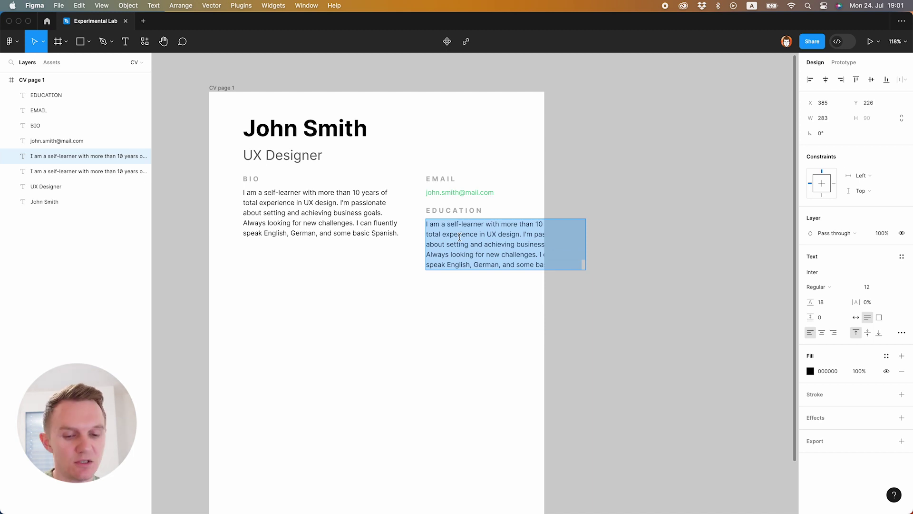
type("Vienna ")
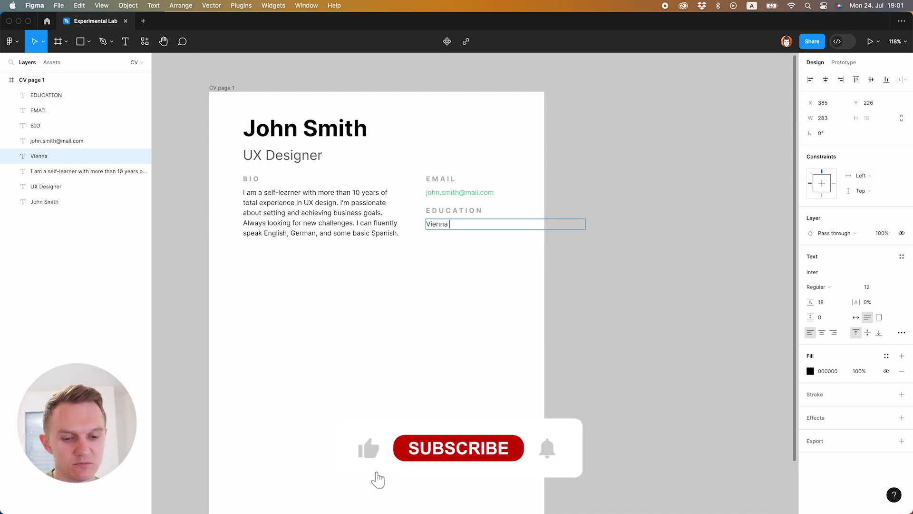
type("International Universtio")
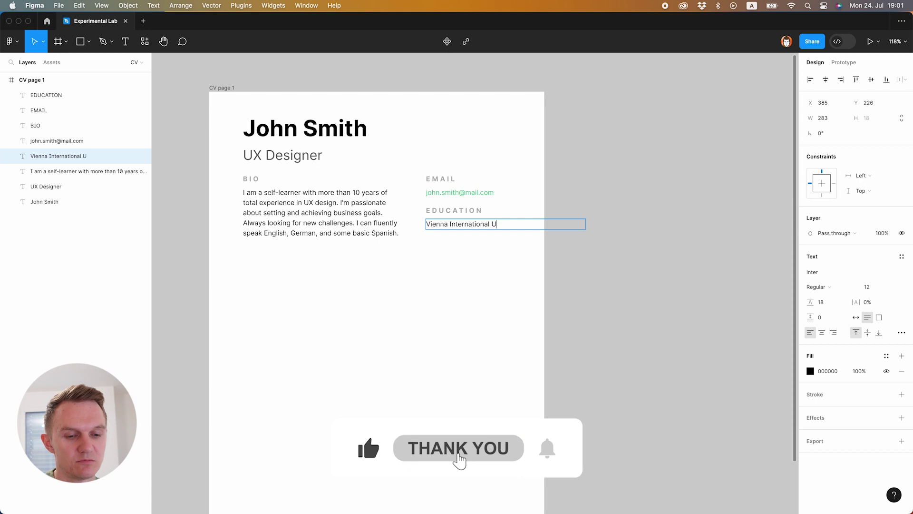
key("BackSpace")
key("BackSpace")
key("BackSpace")
type("ity")
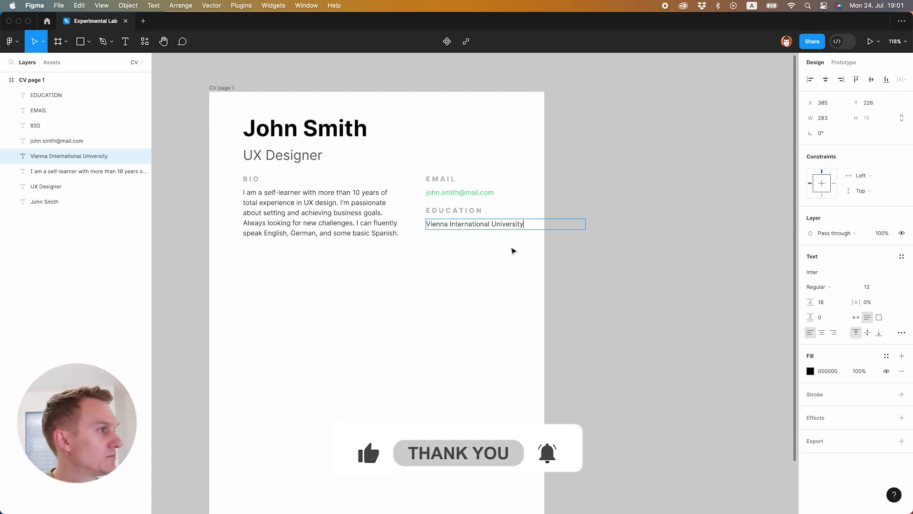
key("Escape")
left_click(450, 252)
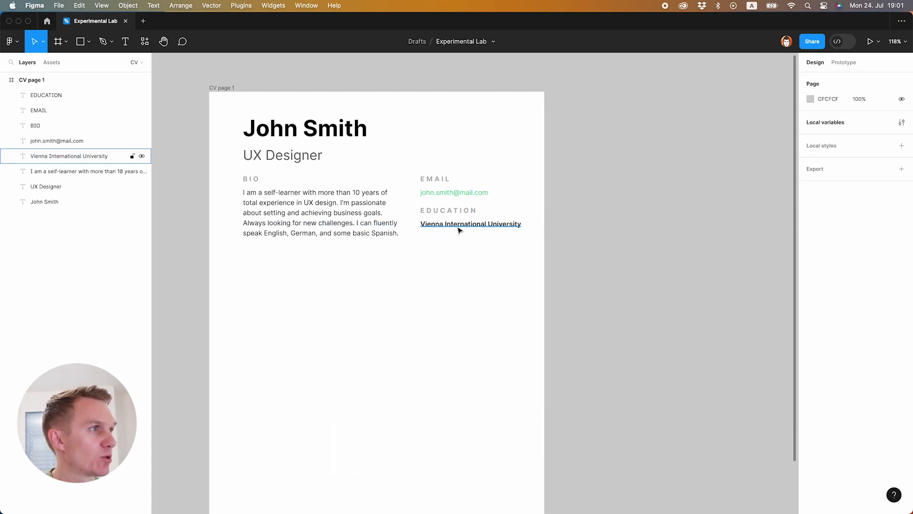
left_click(459, 230)
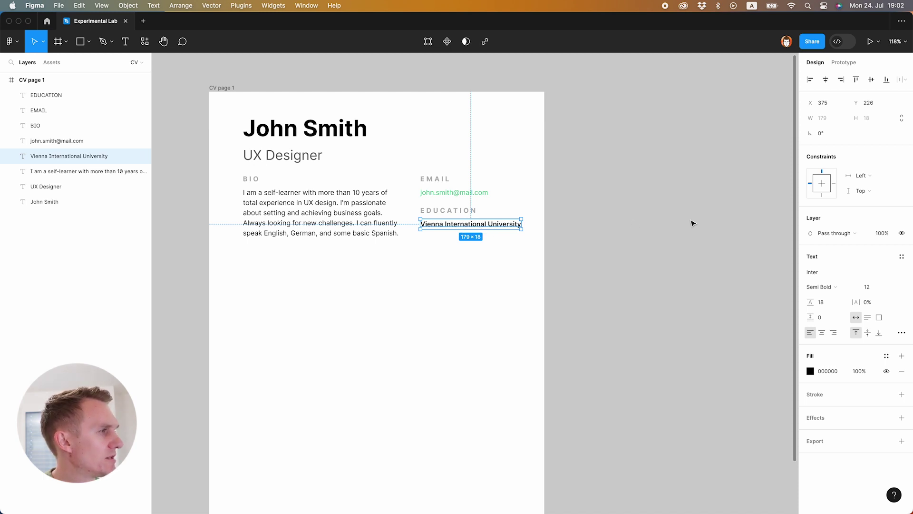
- Create the H4 text style, then an H3 text style from the EDUCATION heading
left_click(901, 258)
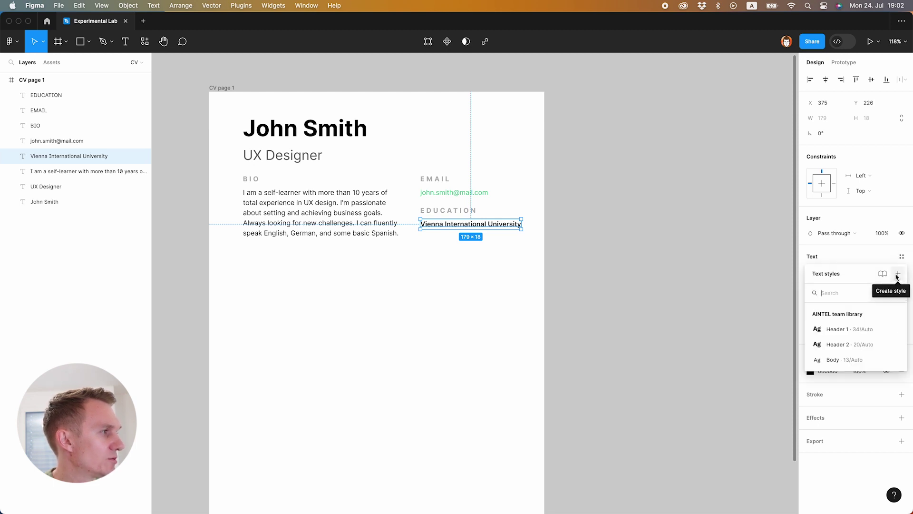
left_click(898, 276)
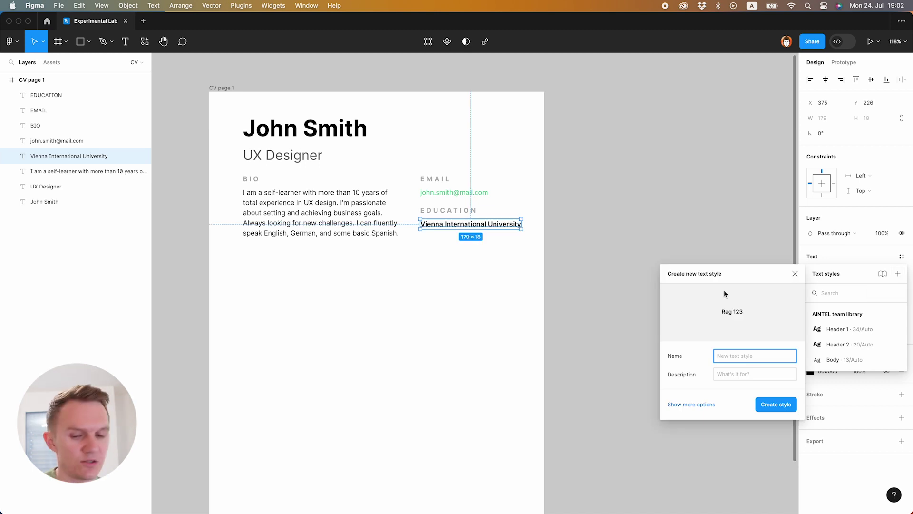
type("H4")
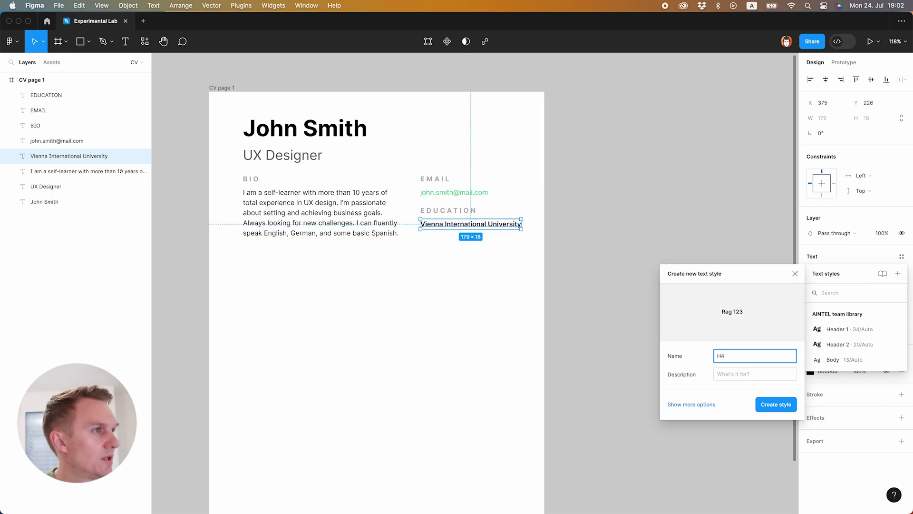
key("Return")
left_click(473, 211)
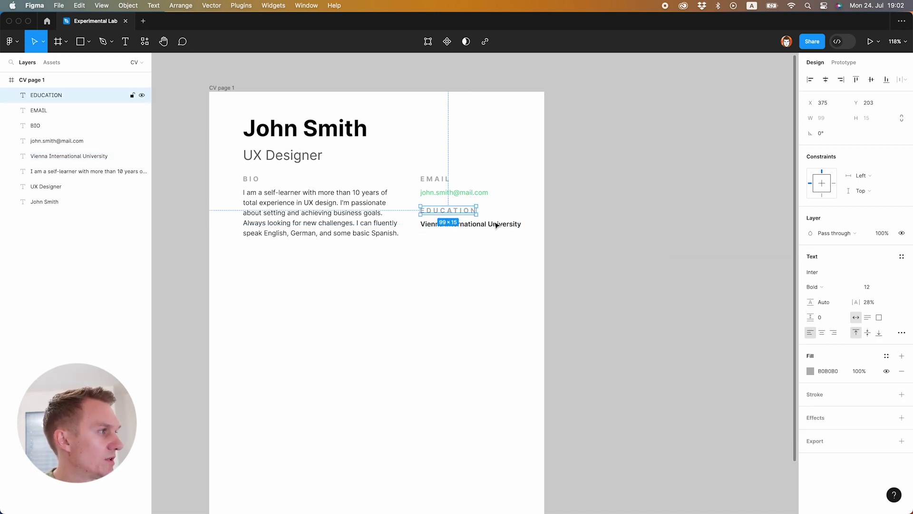
left_click(901, 258)
left_click(898, 273)
type("H")
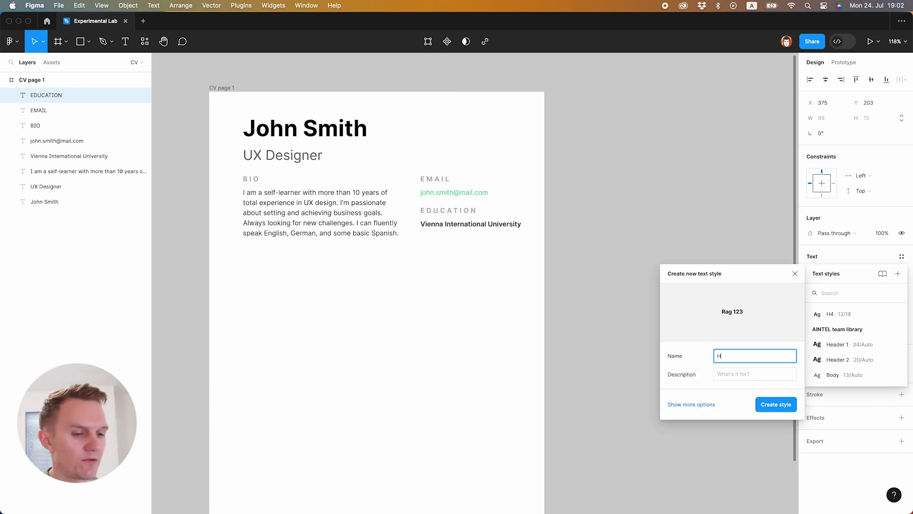
type("3")
key("Return")
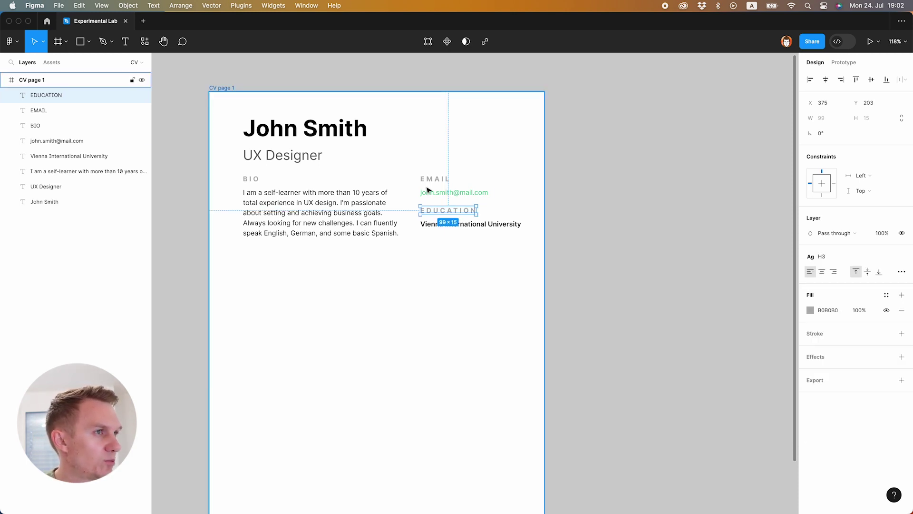
- Apply the H3 style to the EMAIL and BIO headings
left_click(420, 183)
left_click(251, 179, "shift")
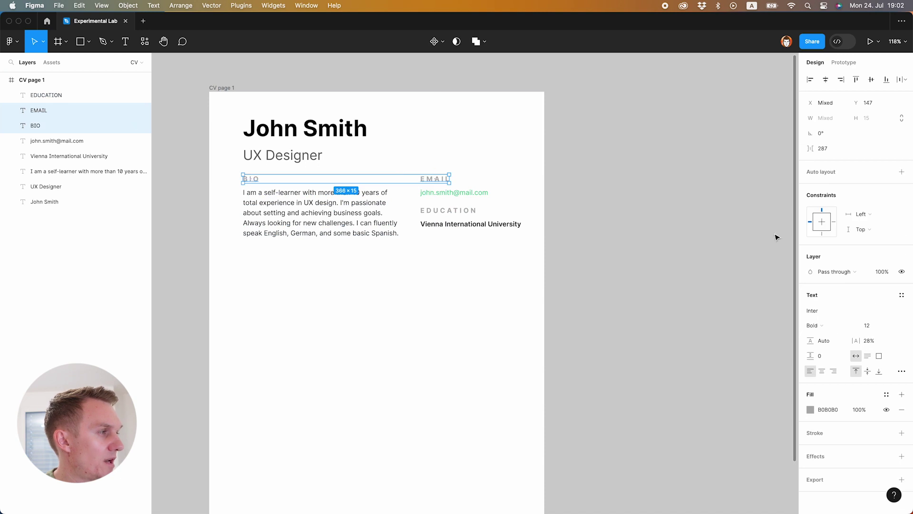
left_click(901, 295)
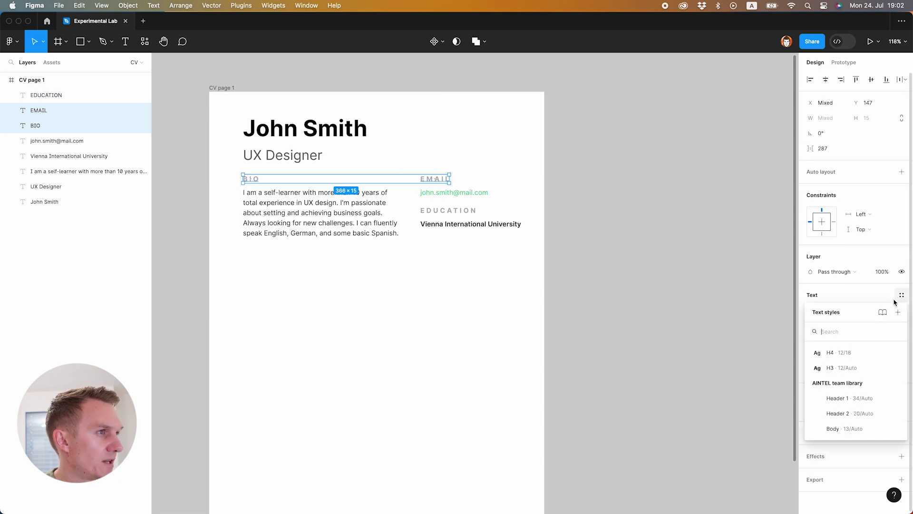
left_click(834, 370)
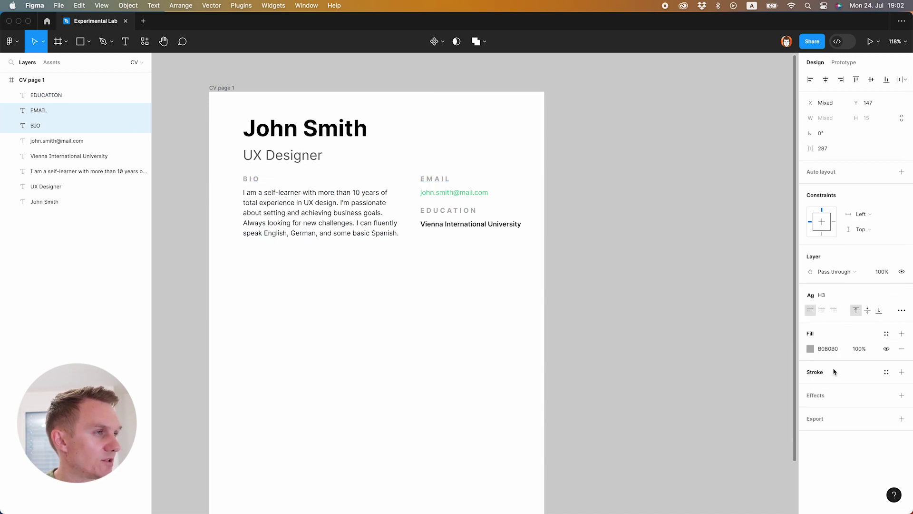
left_click(373, 258)
- Create an H2 style from the UX Designer subtitle and H1 from the name
left_click(295, 152)
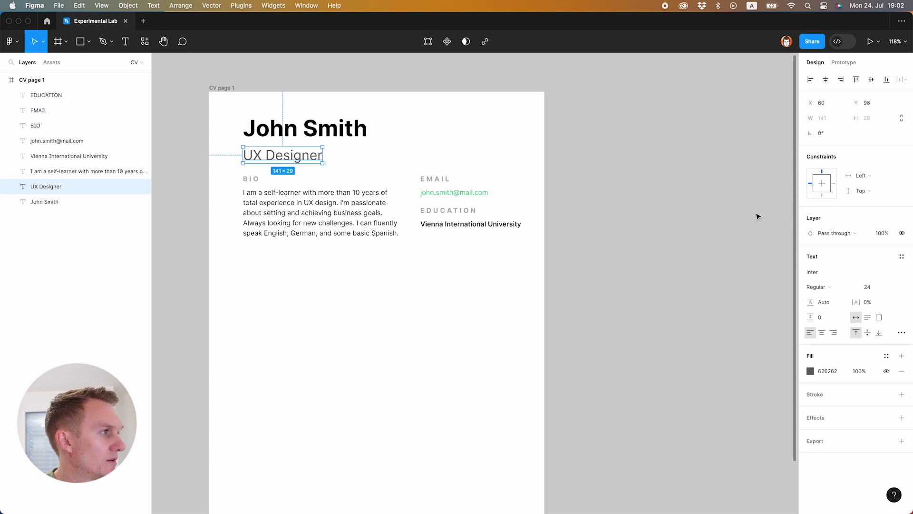
left_click(902, 256)
left_click(898, 273)
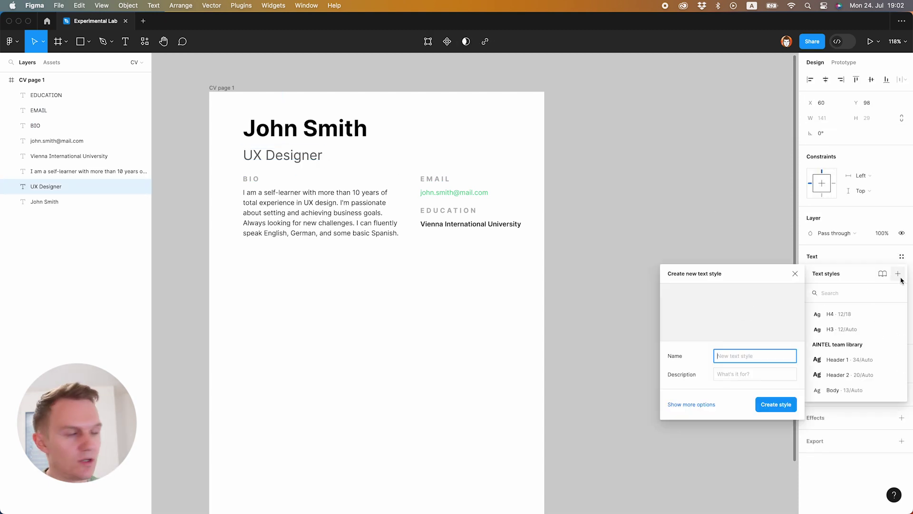
type("H2")
key("Return")
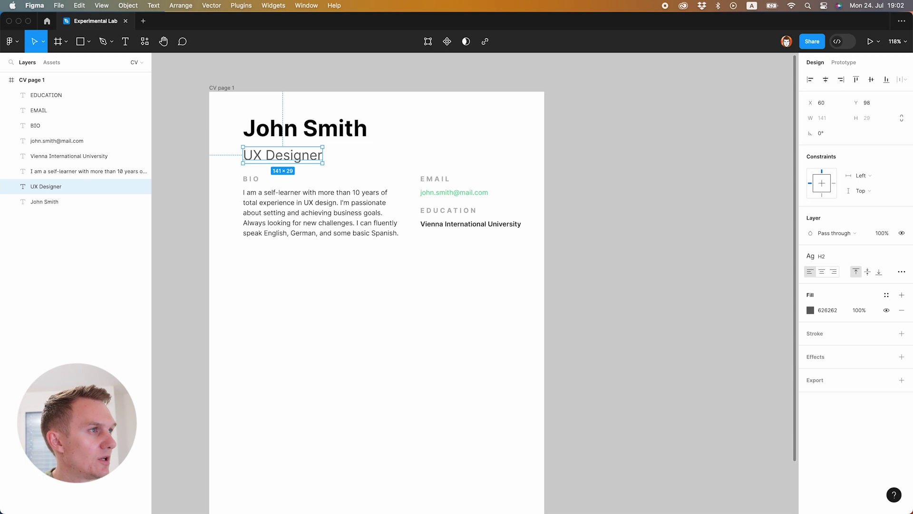
left_click(334, 136)
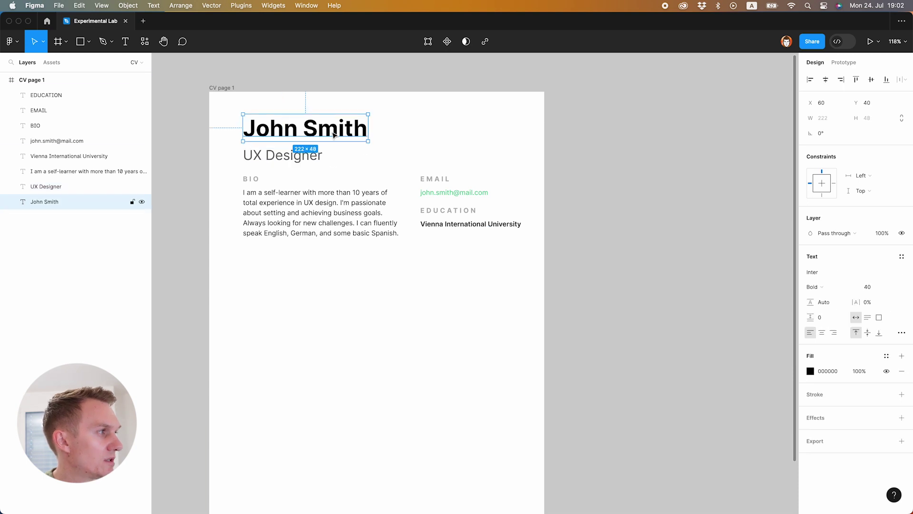
left_click(901, 256)
left_click(898, 274)
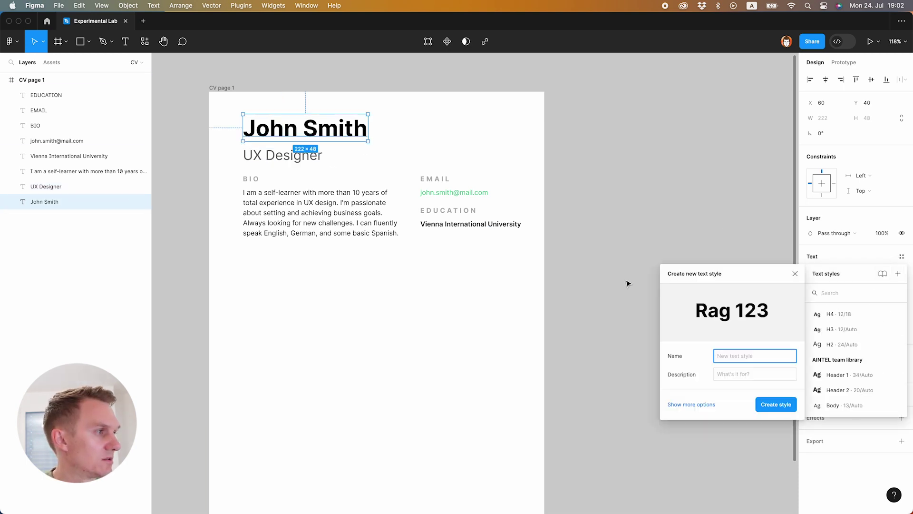
type("H1")
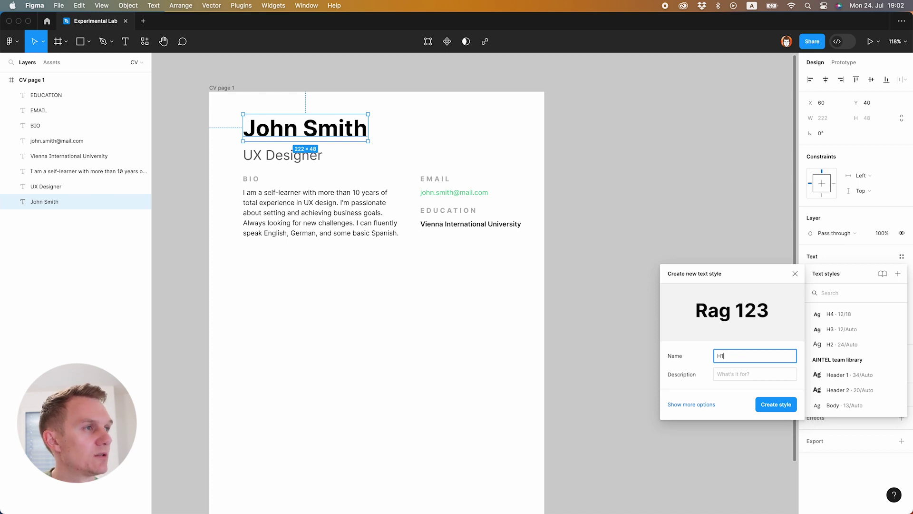
key("Return")
left_click(69, 156)
- Save the bio paragraph as 'Body text' and the email as 'Text Link' styles
left_click(88, 172)
left_click(901, 257)
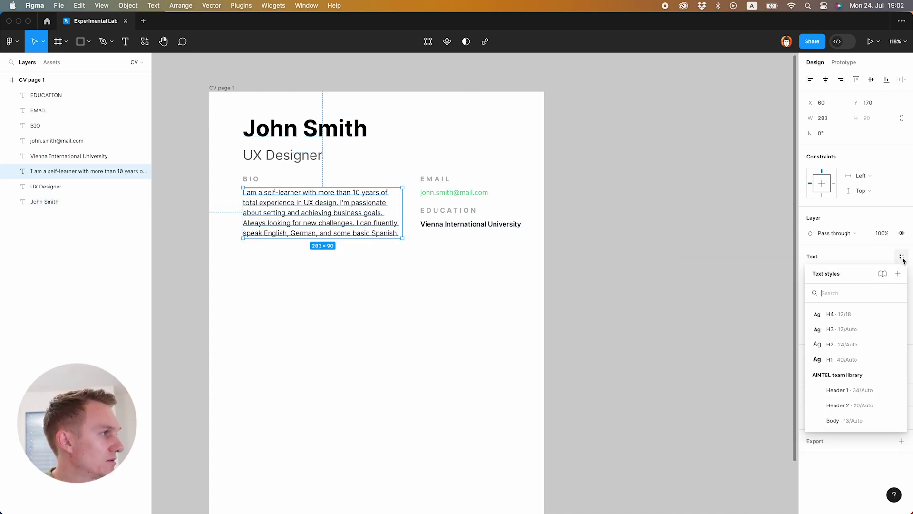
left_click(899, 274)
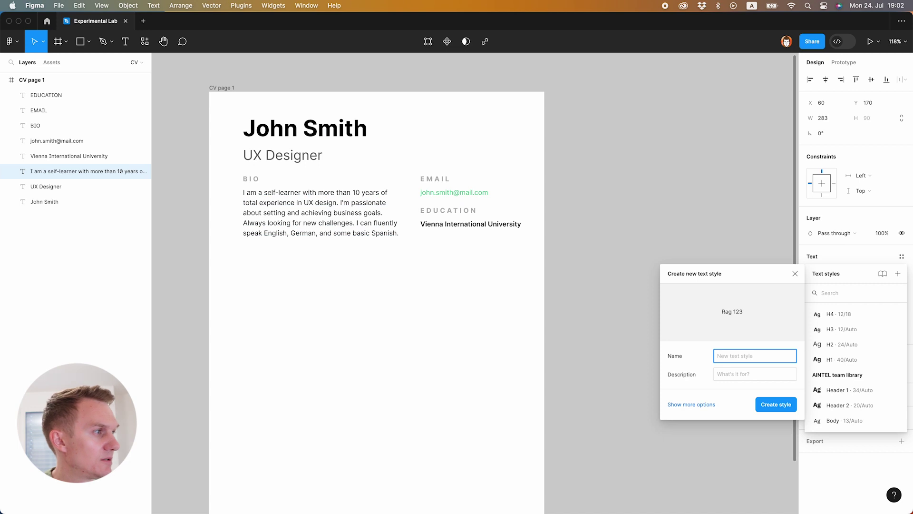
type("Body")
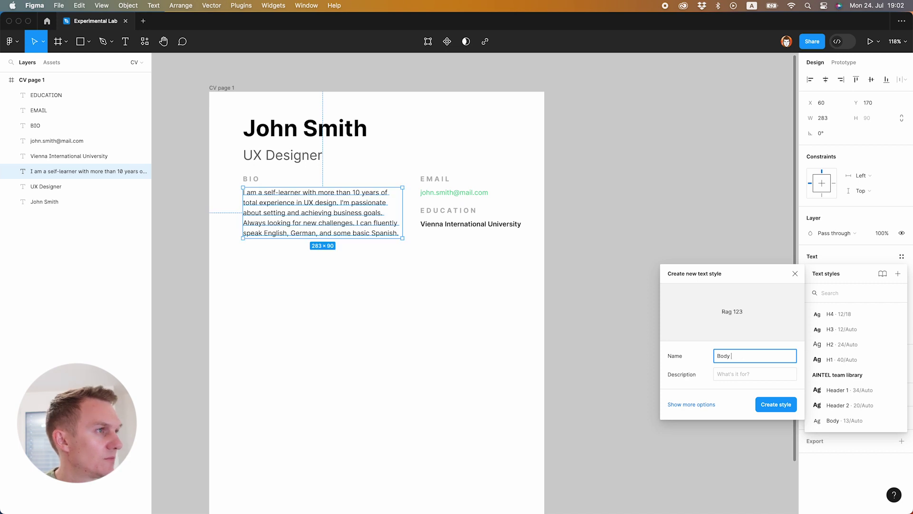
type(" text")
key("Return")
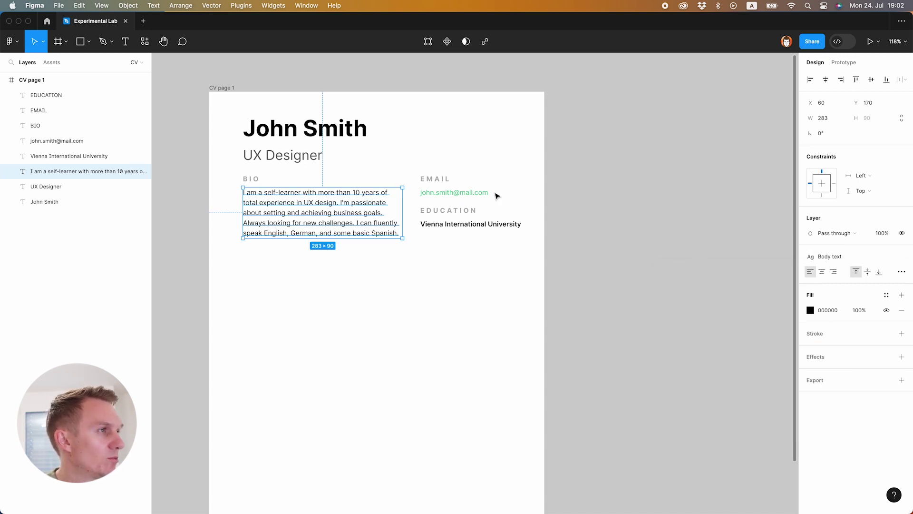
left_click(482, 194)
left_click(902, 258)
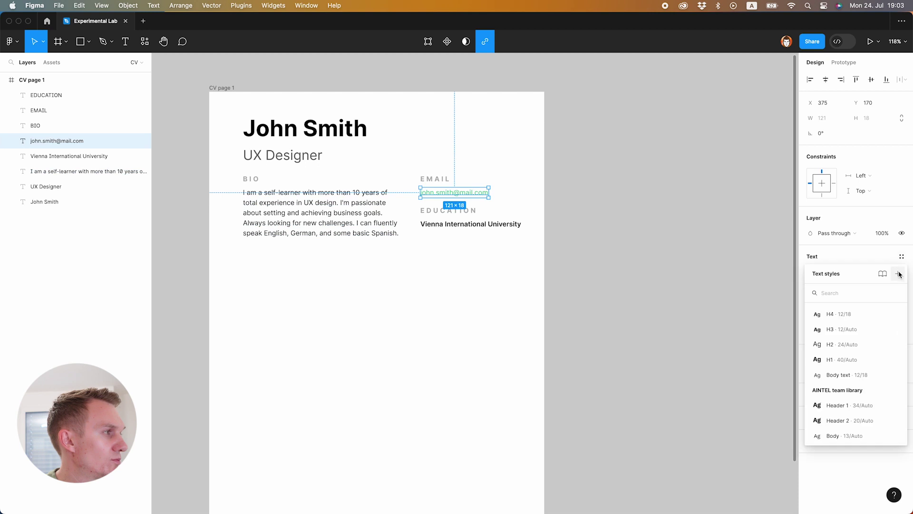
left_click(899, 274)
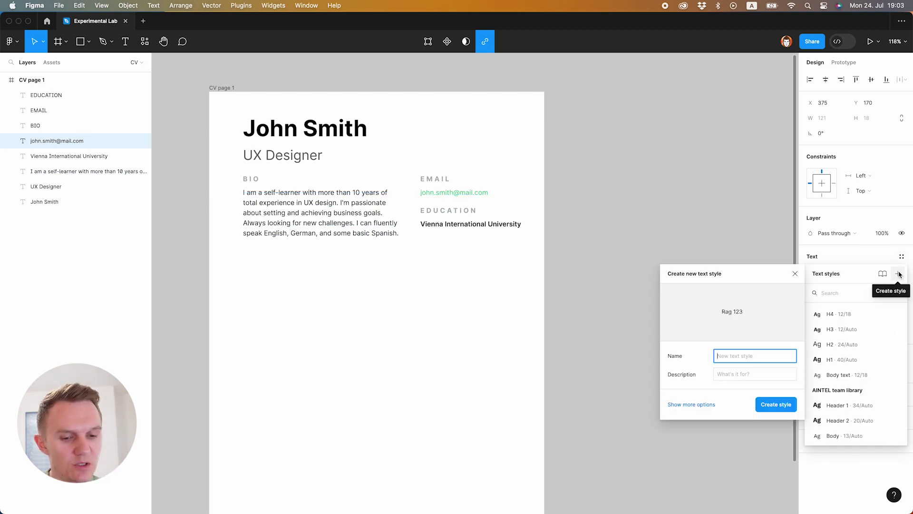
type("Text Lin")
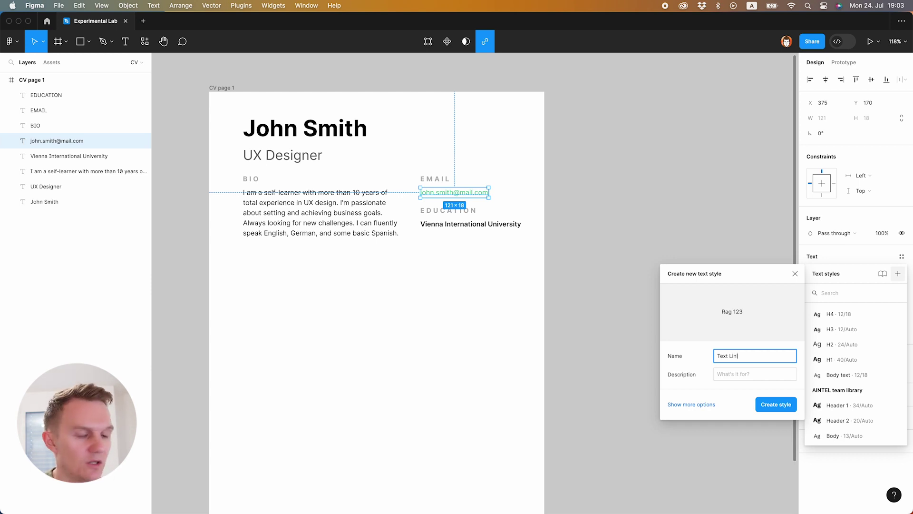
type("k")
key("Return")
left_click(444, 226)
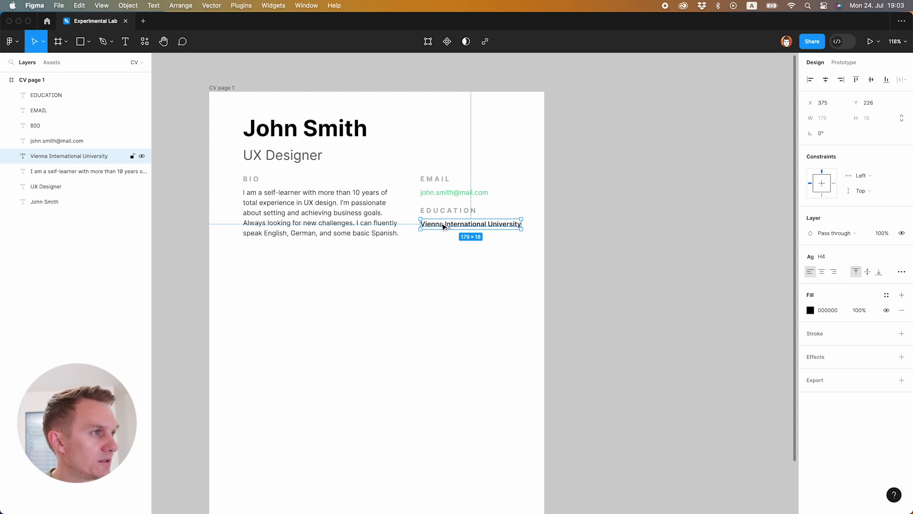
- Duplicate the university line below itself, change it to 2005-2010, and apply Body text
left_click_drag(444, 227, 446, 240)
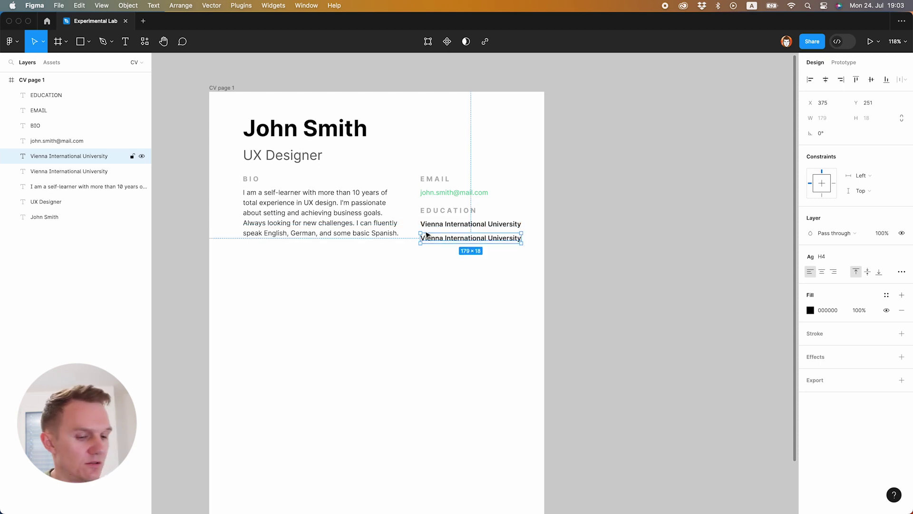
key("Return")
type("2005-")
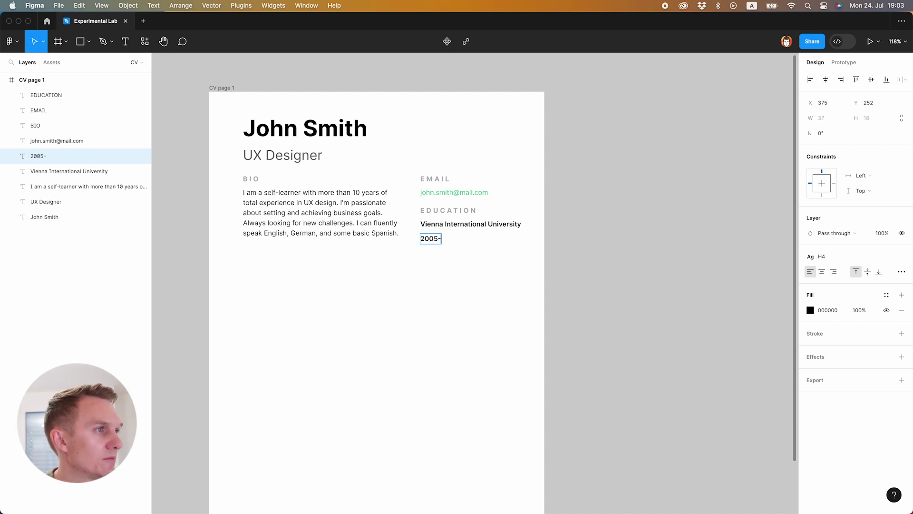
type("2010")
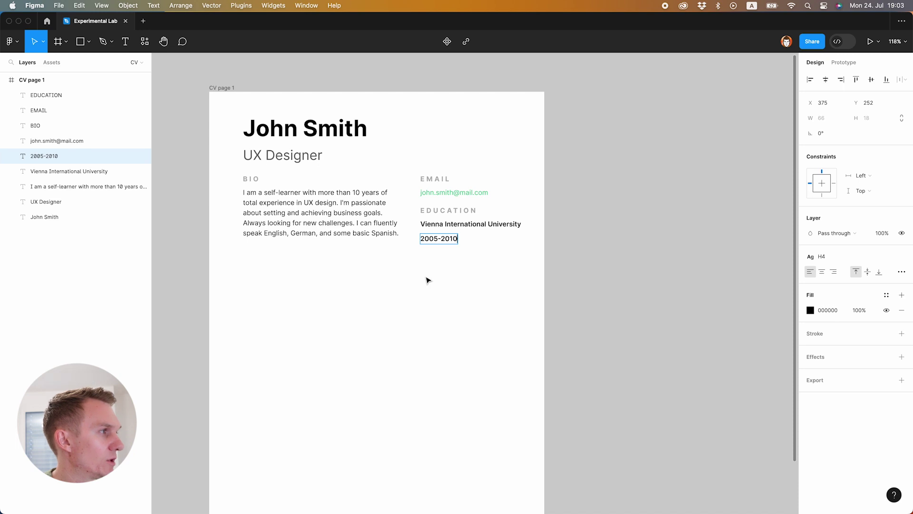
key("Escape")
left_click(860, 259)
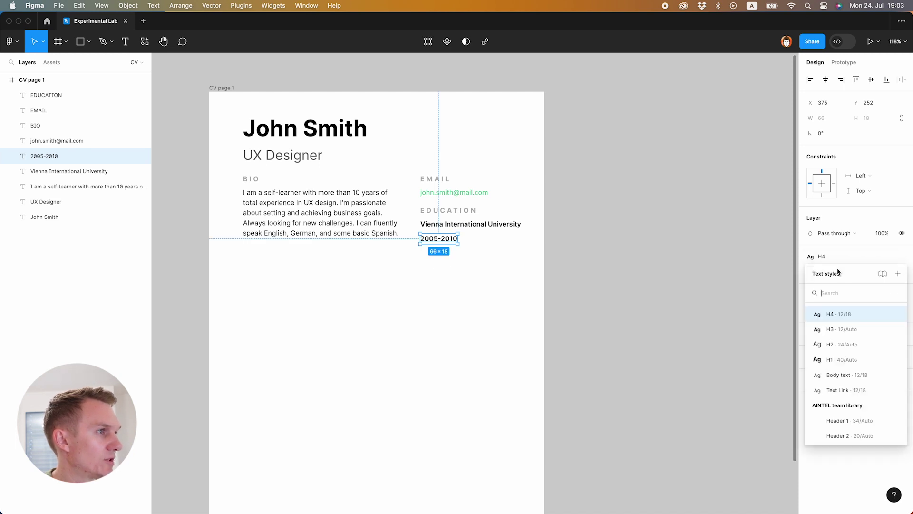
left_click(851, 377)
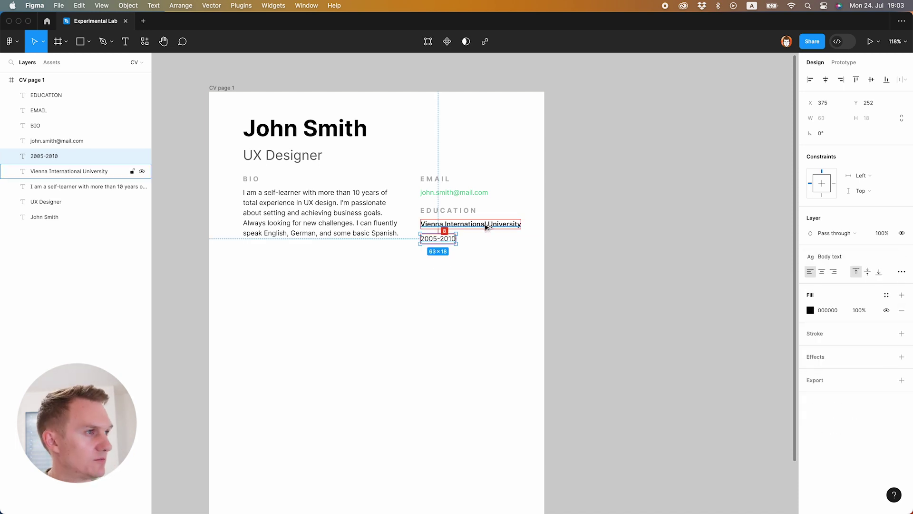
key("Escape")
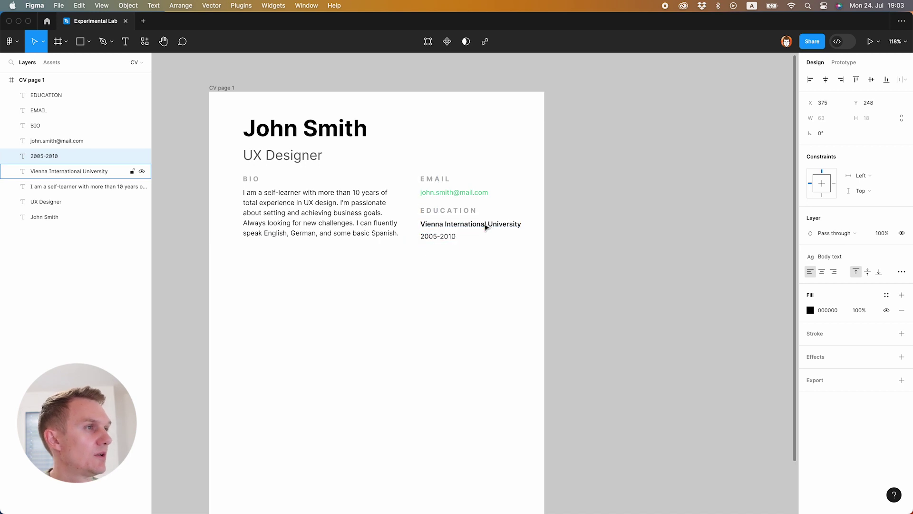
- Nudge the selected bio, email and education text blocks down below the job title
left_click_drag(250, 185, 537, 281)
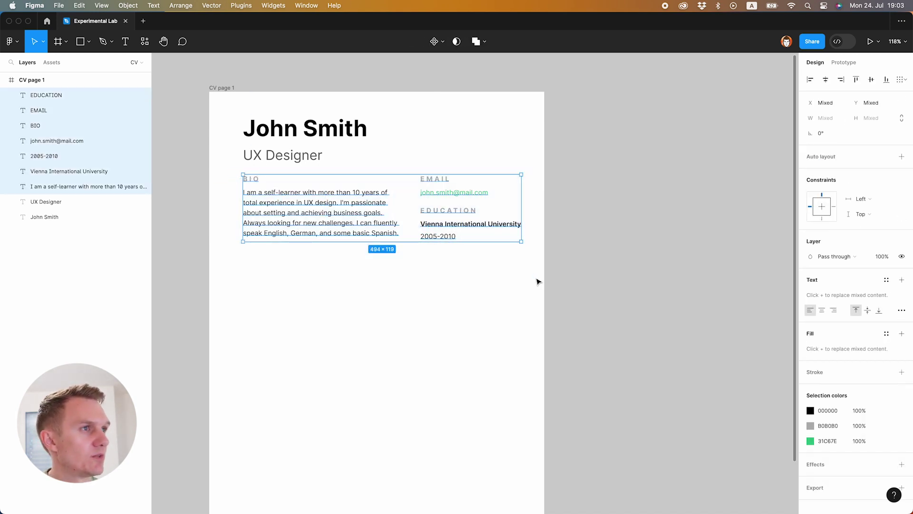
key("shift+Down")
key("shift+Down")
key("shift+Down")
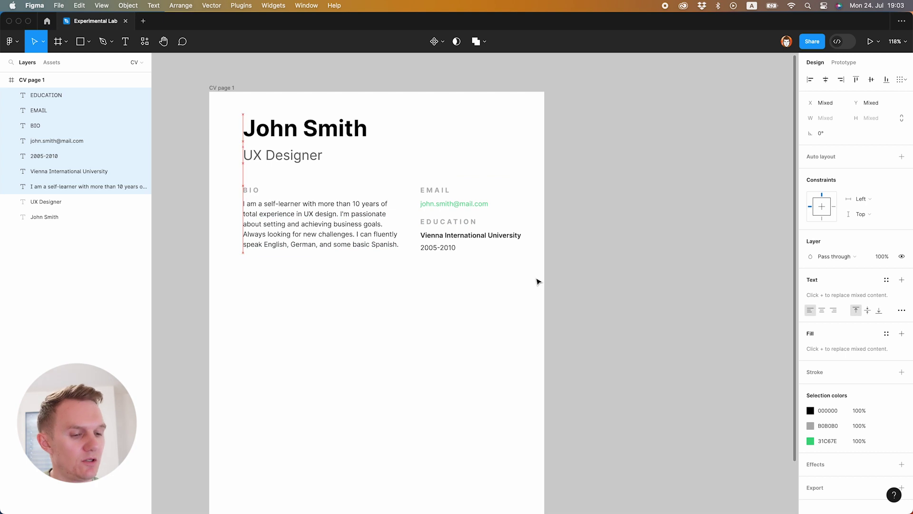
key("Escape")
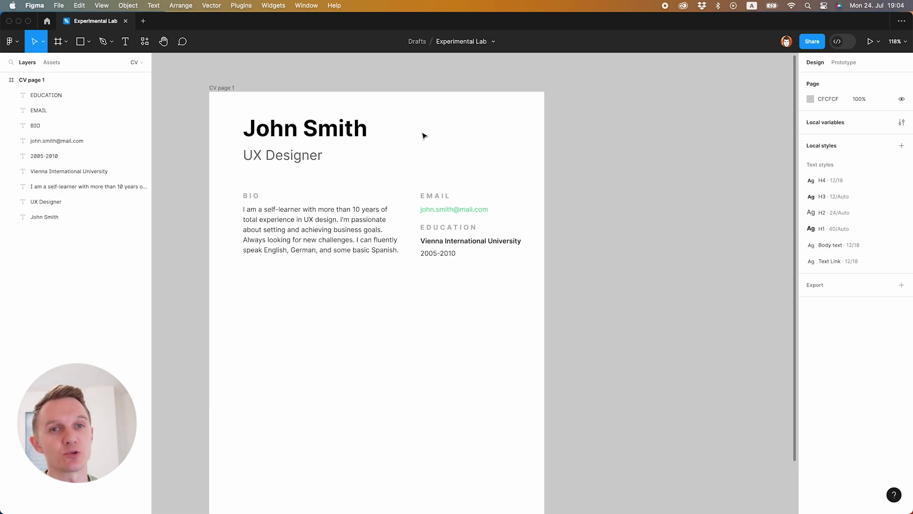
- Duplicate the BIO label and paragraph further down the page
scroll(356, 162, "down", 3)
left_click(282, 185)
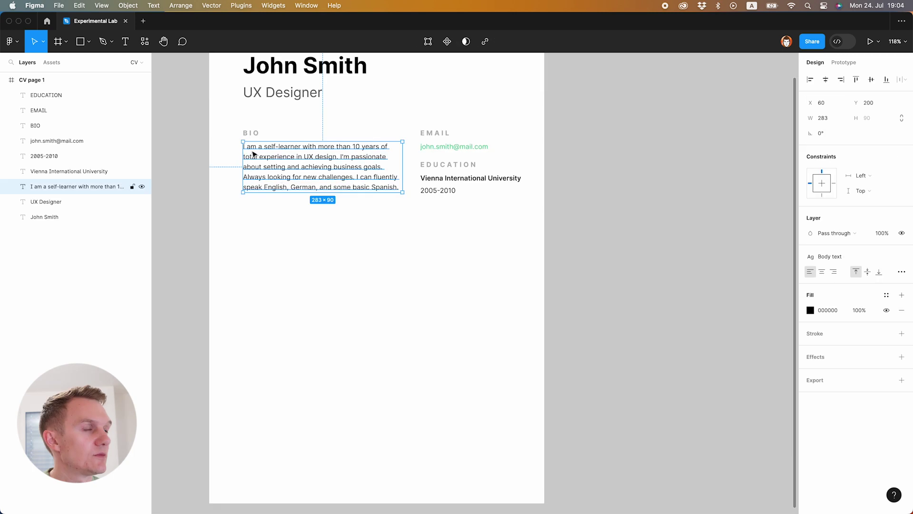
left_click(301, 238)
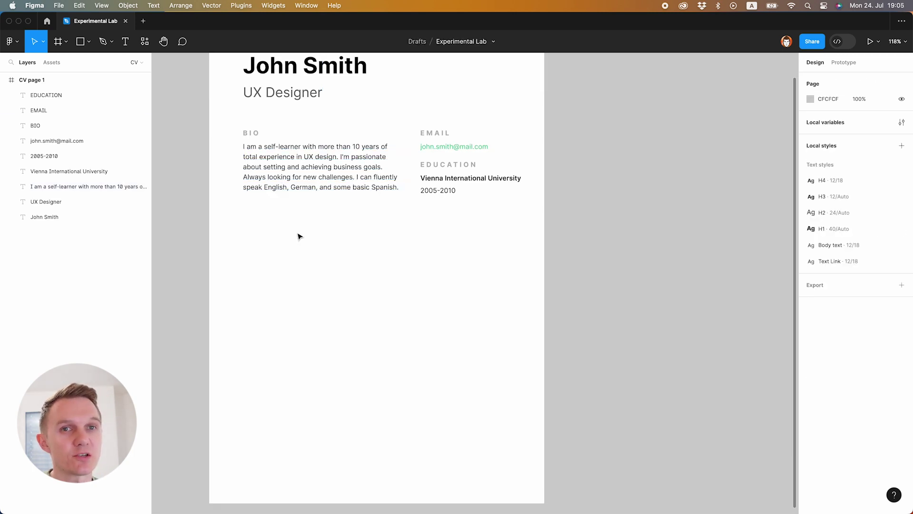
scroll(287, 224, "up", 1)
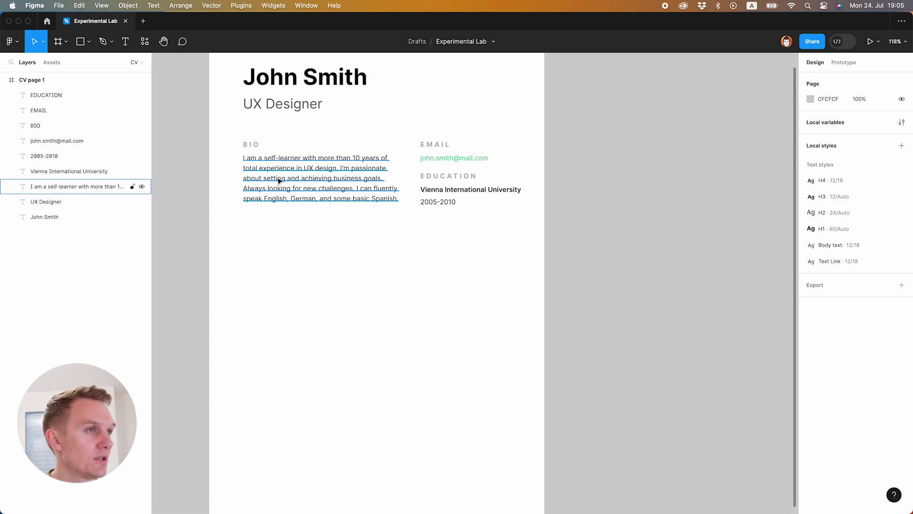
left_click_drag(228, 137, 306, 227)
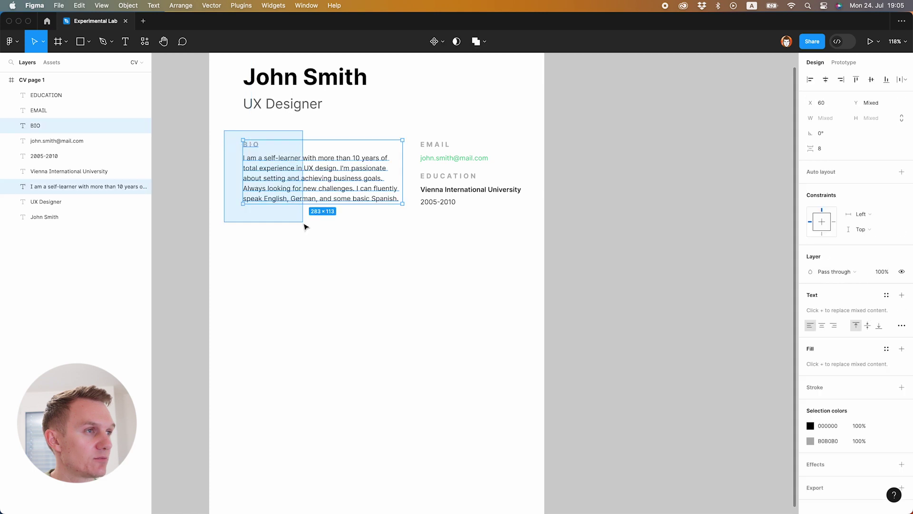
left_click_drag(292, 186, 295, 279)
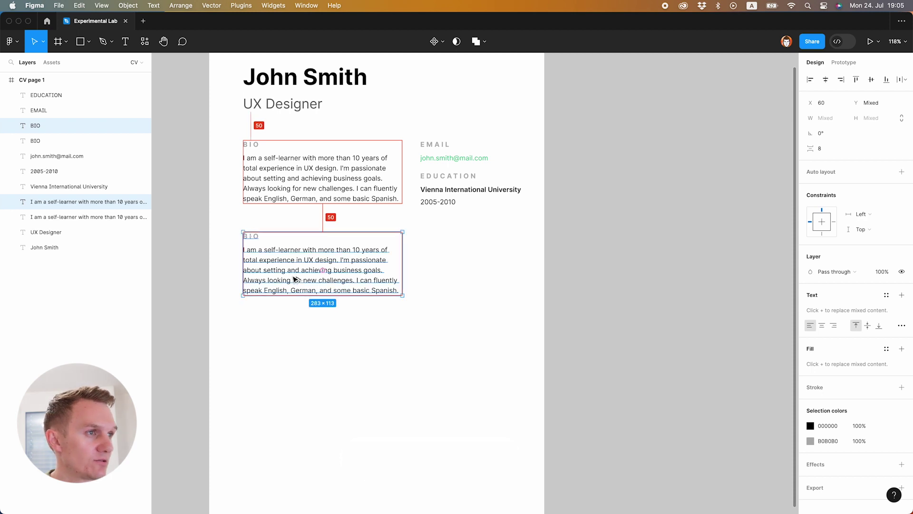
left_click(268, 226)
- Rename the copied label to WORK HISTORY and paste the university line beneath it
double_click(251, 234)
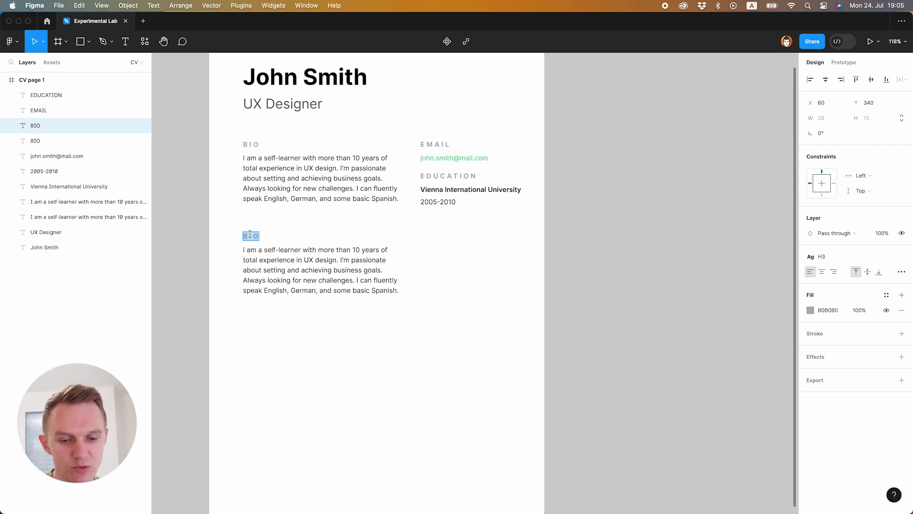
type("WORK")
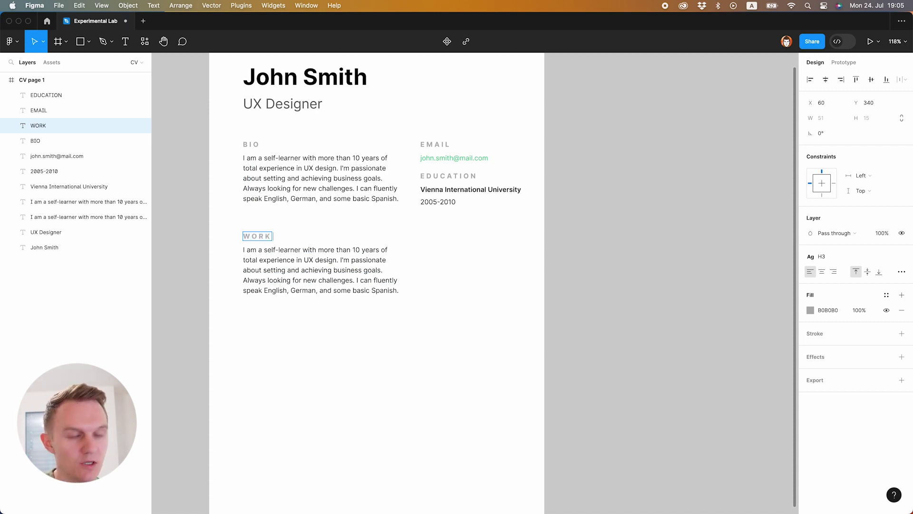
type(" HISTORY")
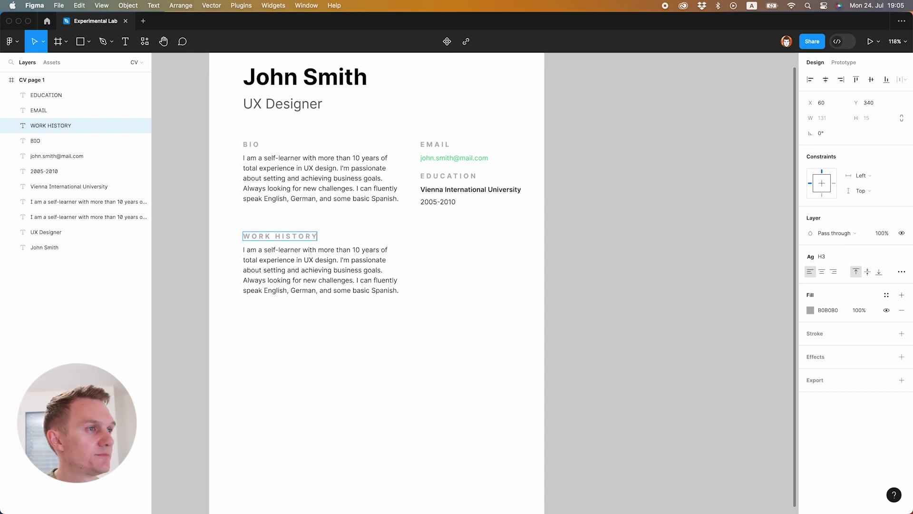
key("Escape")
key("t")
left_click(357, 249)
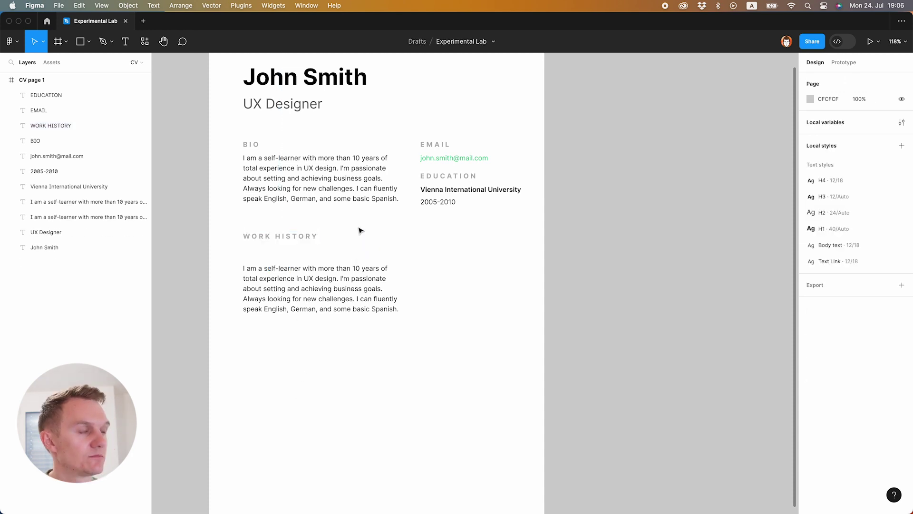
type("My")
key("super+a")
type("Vienna International University")
- Change the line under WORK HISTORY to read 'Awesome Company'
key("Escape")
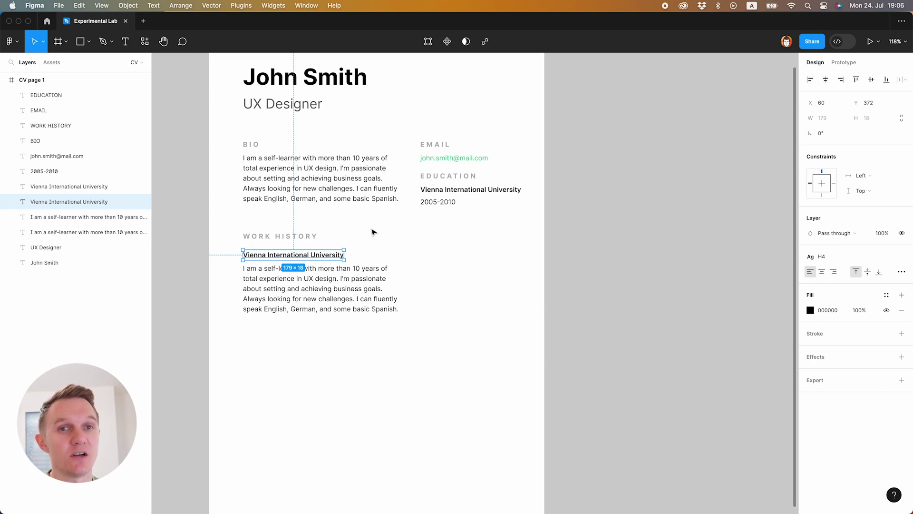
key("Return")
type("Awesome Comapny")
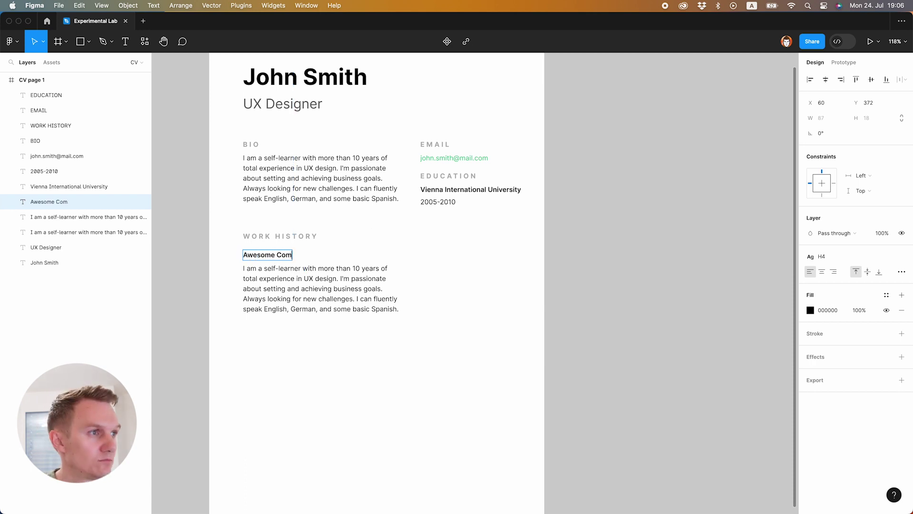
key("BackSpace")
key("BackSpace")
key("BackSpace")
key("BackSpace")
type("pany")
- Replace the paragraph under Awesome Company with the copied 2005-2010 dates
double_click(332, 288)
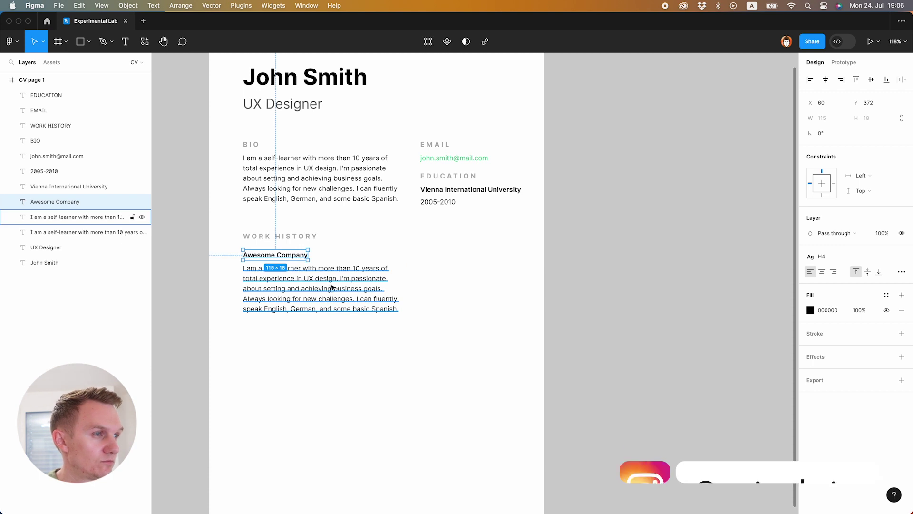
key("super+a")
key("Escape")
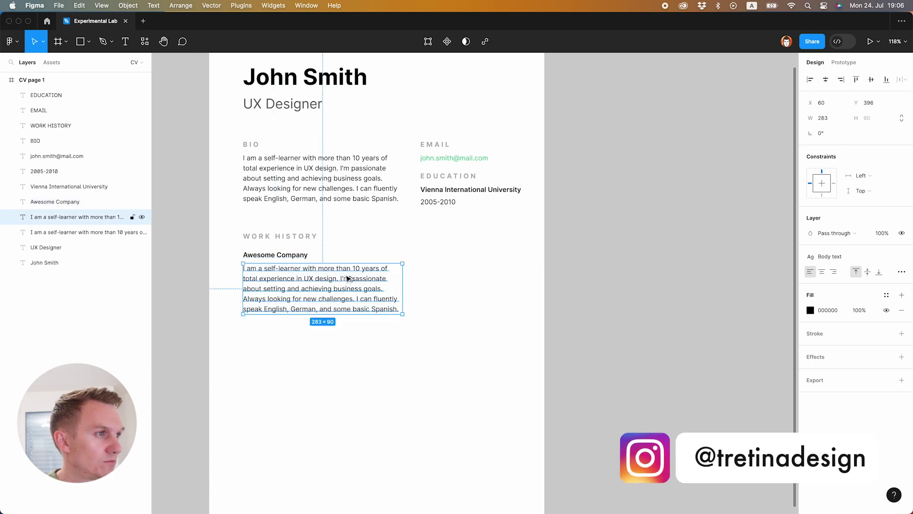
double_click(438, 204)
key("super+c")
double_click(371, 305)
key("super+a")
key("super+v")
key("Escape")
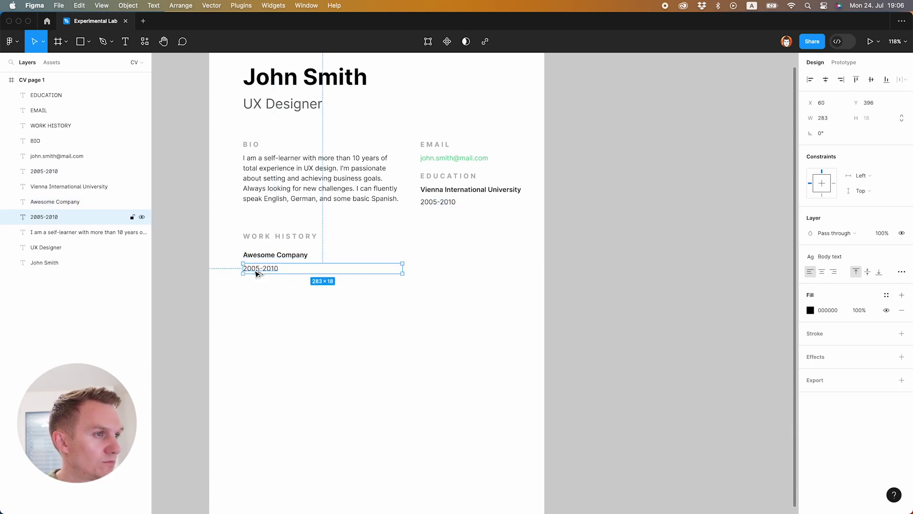
- Duplicate the dates line into a wider box holding the banking-digitization job description
left_click_drag(257, 271, 261, 283)
left_click_drag(403, 288, 521, 335)
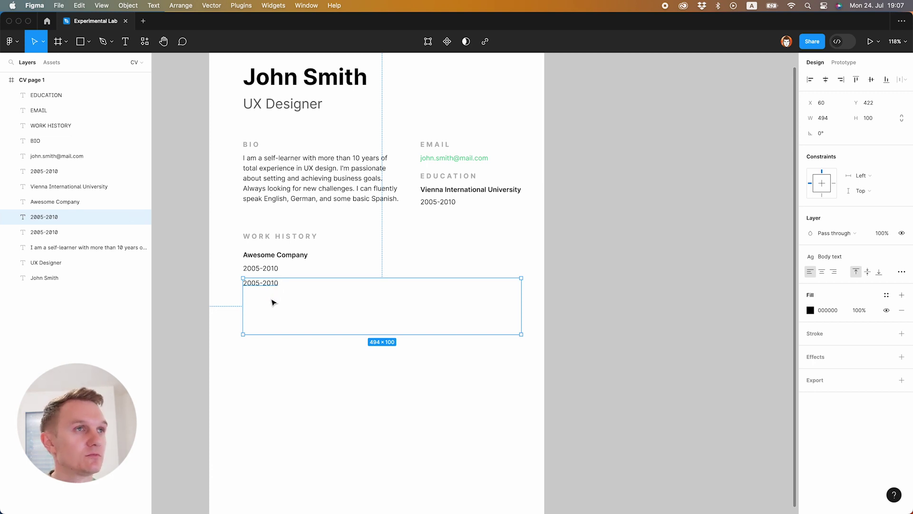
key("Return")
key("super+v")
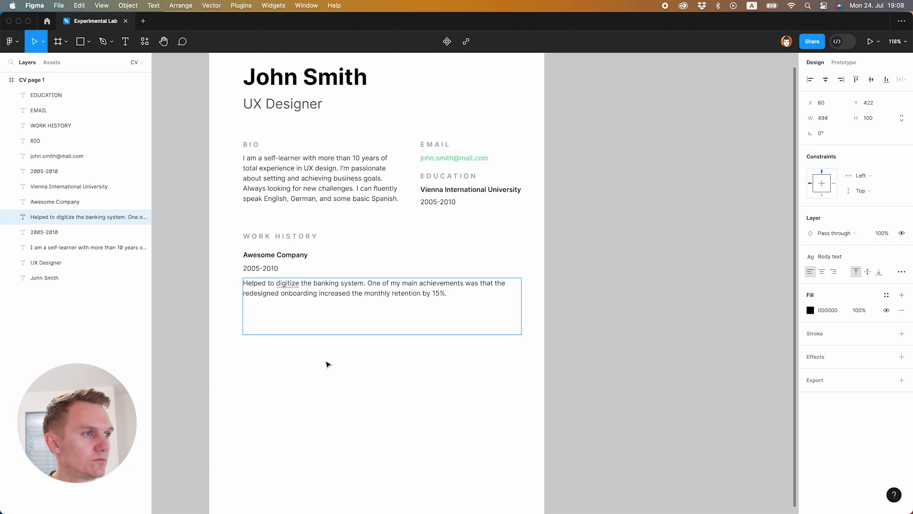
key("Escape")
key("alt")
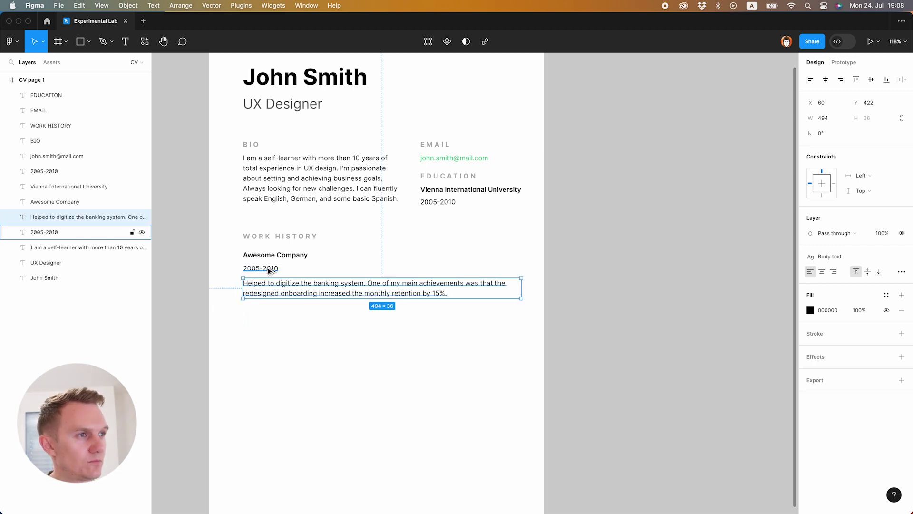
- Nudge the Awesome Company date up 2 px and set its box to Auto width
left_click(268, 270)
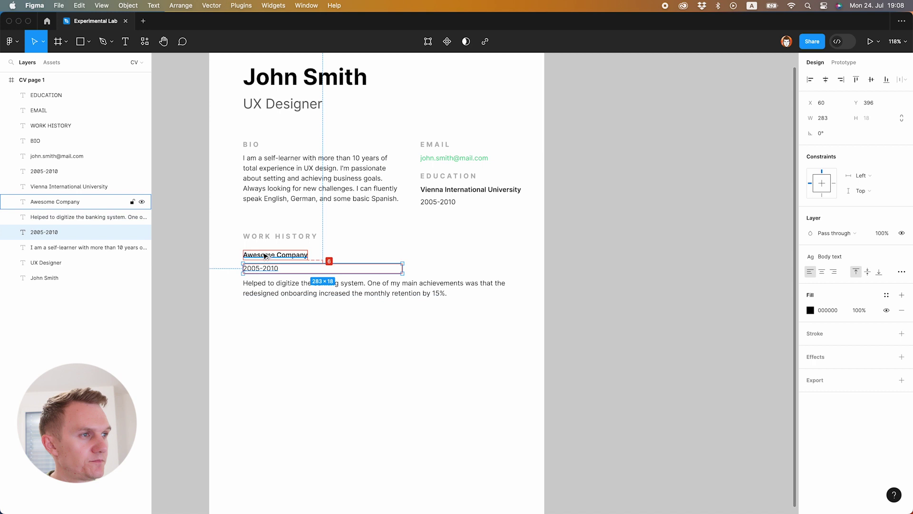
key("Up")
key("Up")
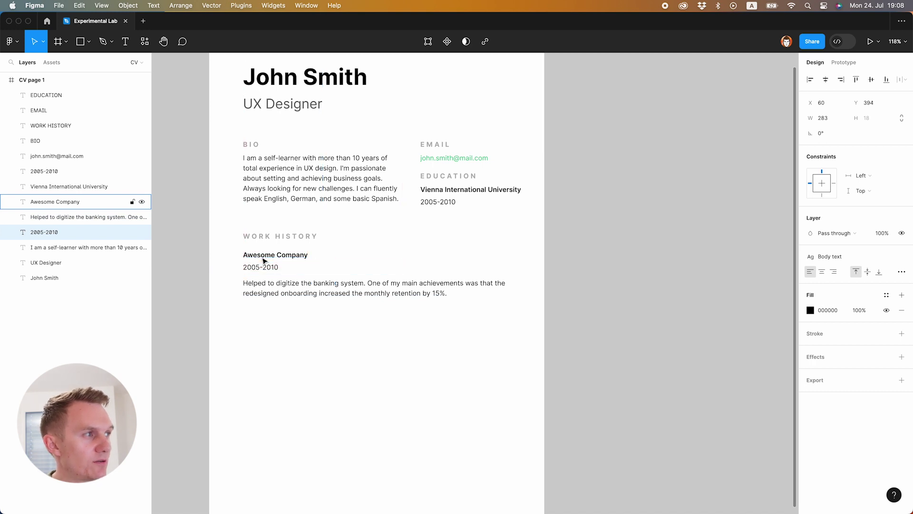
left_click(902, 271)
left_click(764, 353)
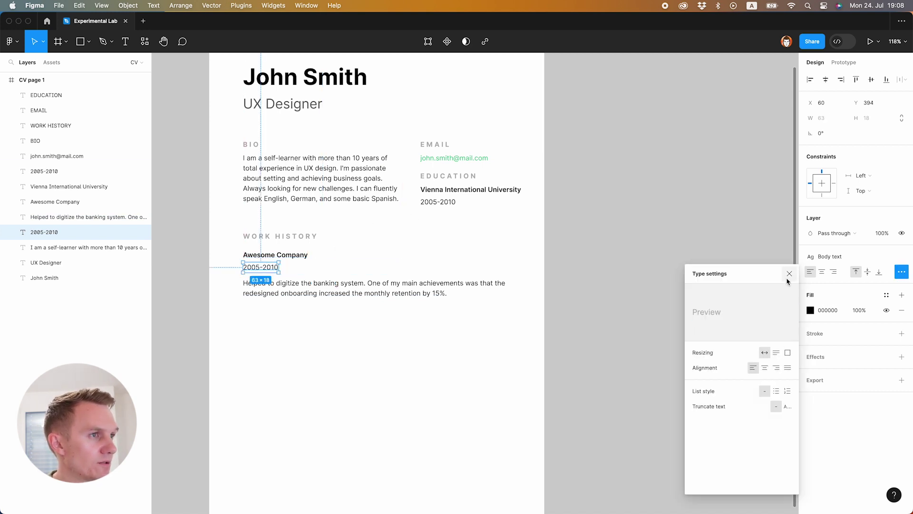
left_click(789, 275)
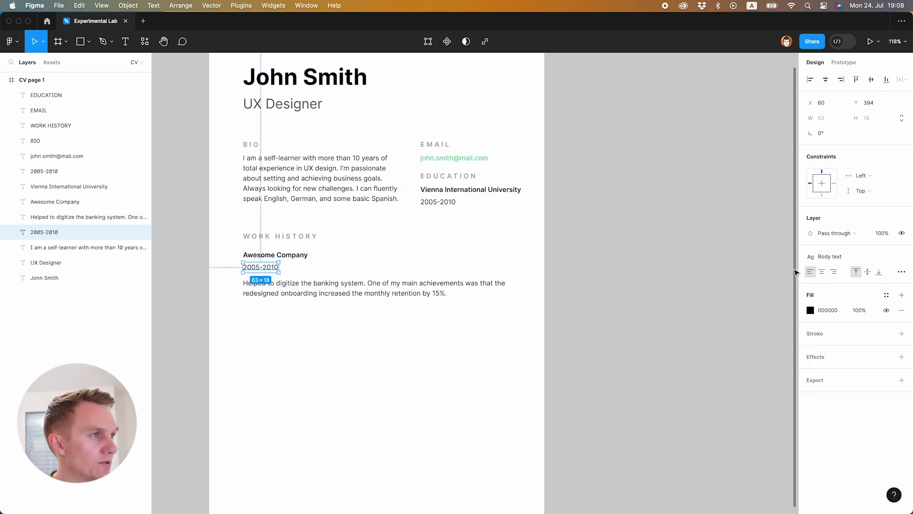
- Detach the style from both dates and set them to size 11 with grey 7B7B7B fill
left_click(428, 209, "shift")
left_click(890, 285)
left_click(870, 310)
type("11")
key("Return")
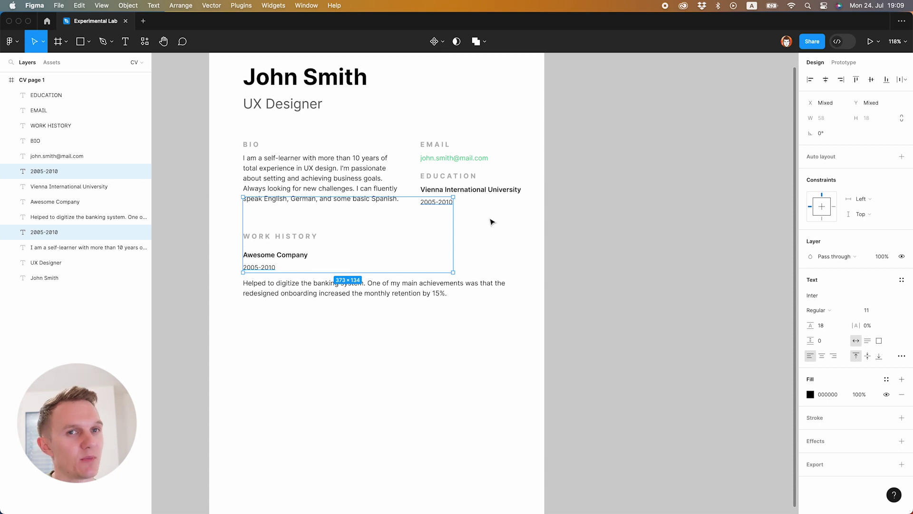
left_click(810, 394)
left_click_drag(703, 333, 673, 335)
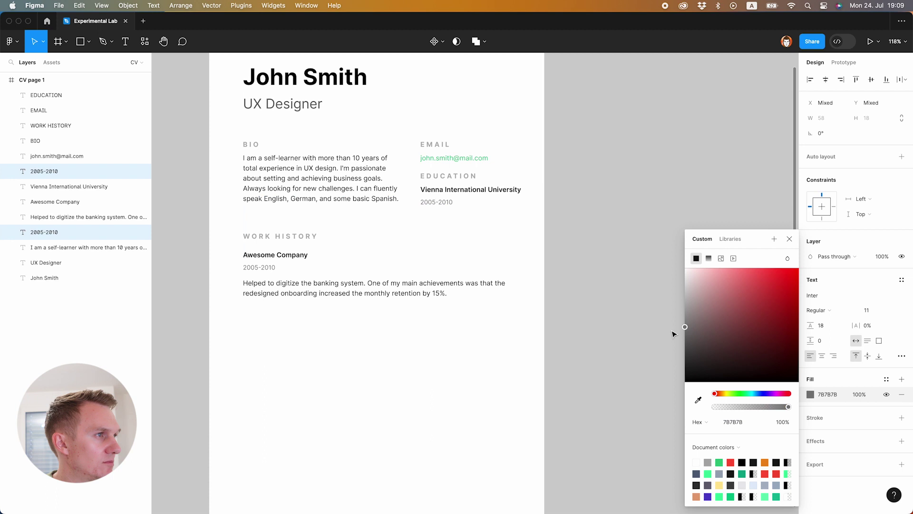
left_click(790, 239)
left_click(341, 293)
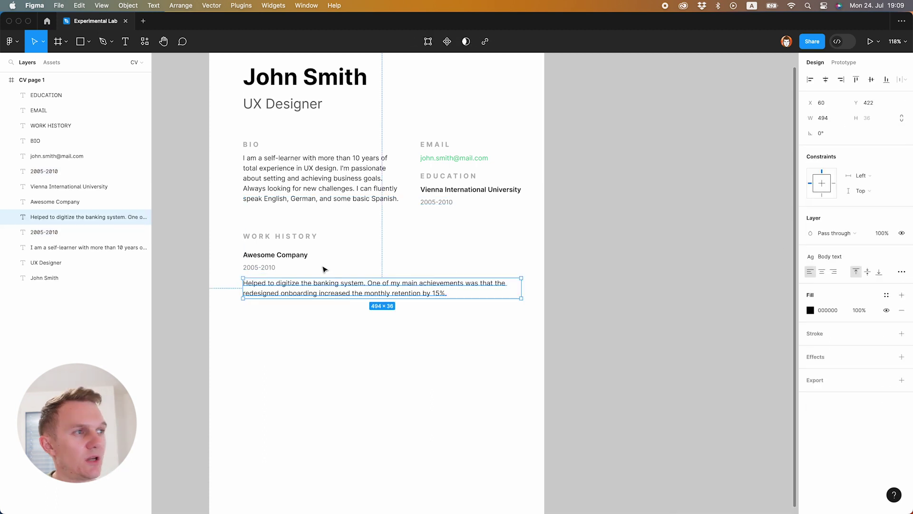
- Change the Awesome Company date years from 2005-2010 to 2020-2023
left_click(259, 267)
double_click(258, 268)
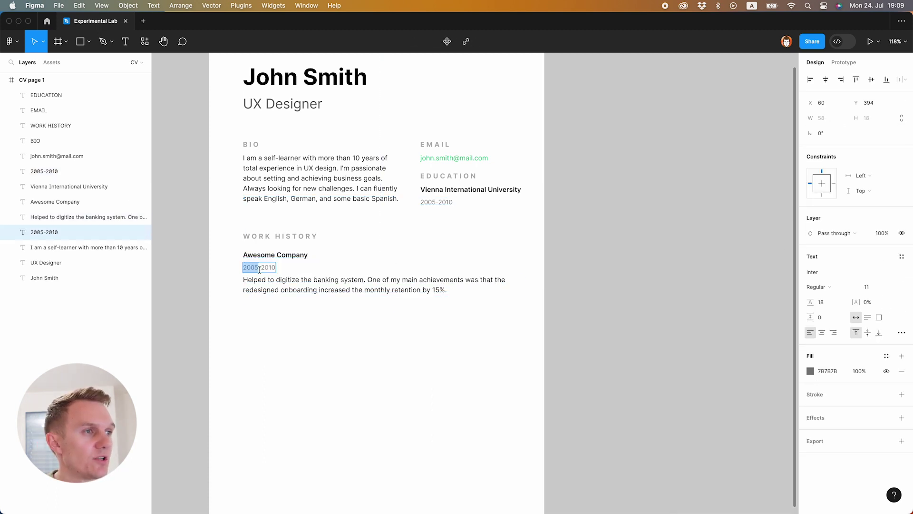
left_click(259, 268)
key("BackSpace")
key("BackSpace")
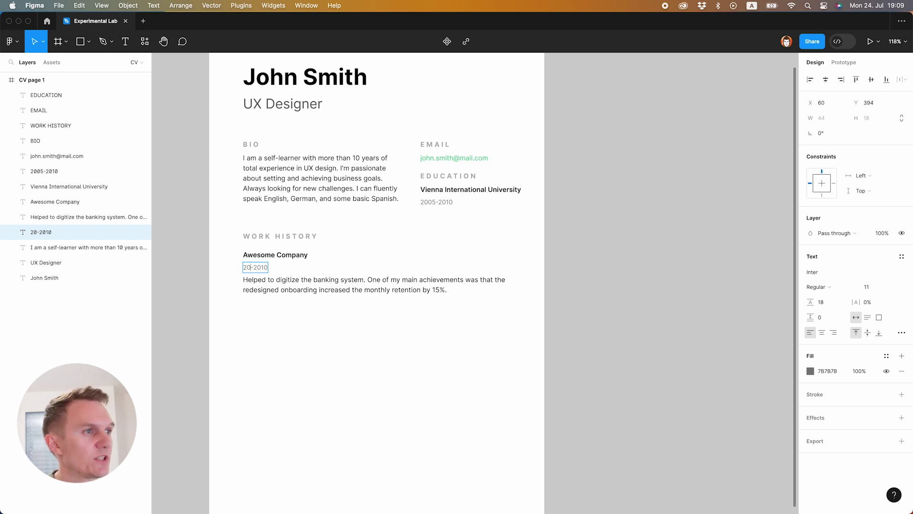
type("20")
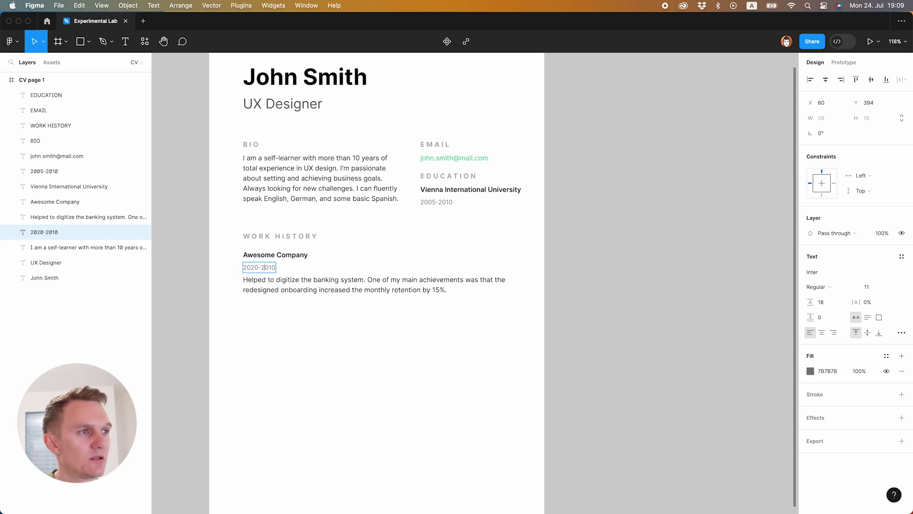
key("BackSpace")
key("BackSpace")
type("23")
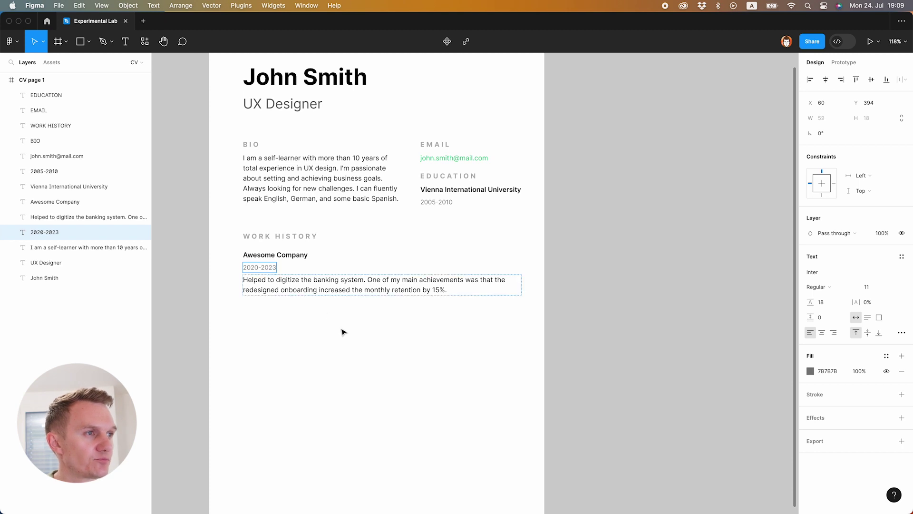
left_click(300, 256)
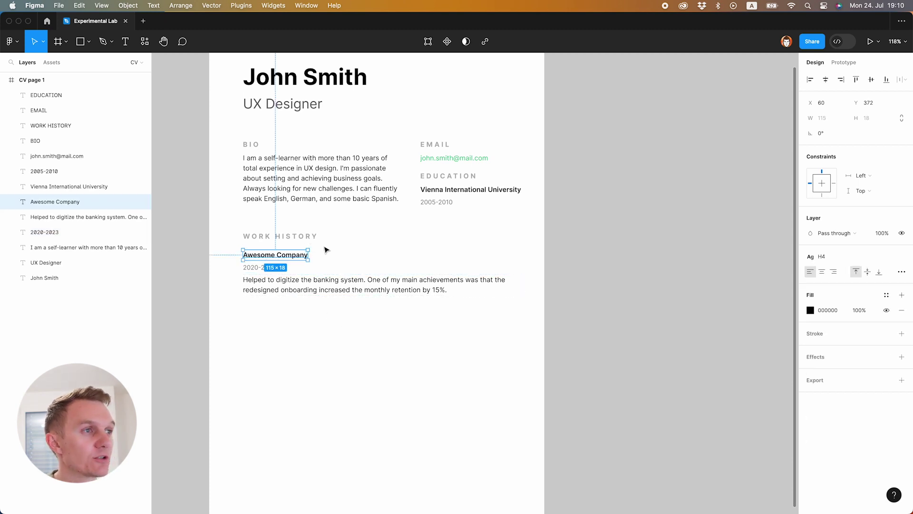
- Append '– UX Designer' to the date line and select the whole entry
double_click(257, 268)
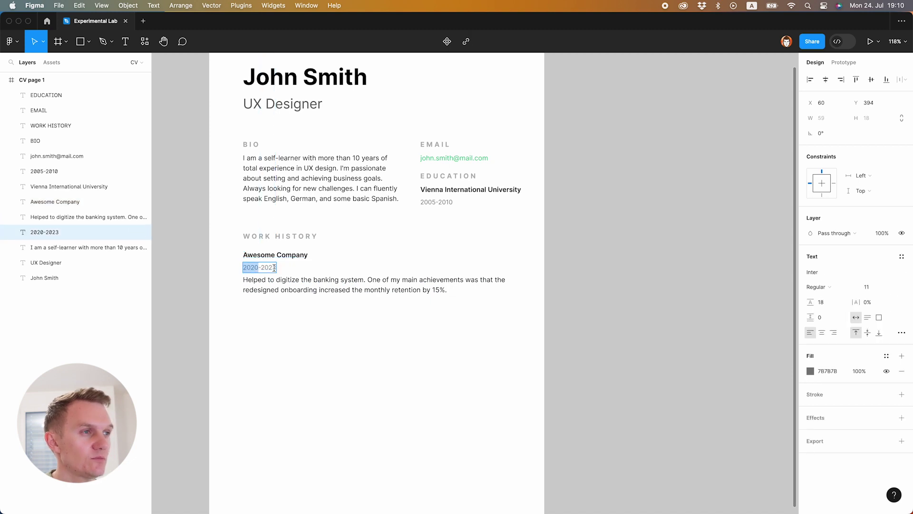
key("Escape")
type("-")
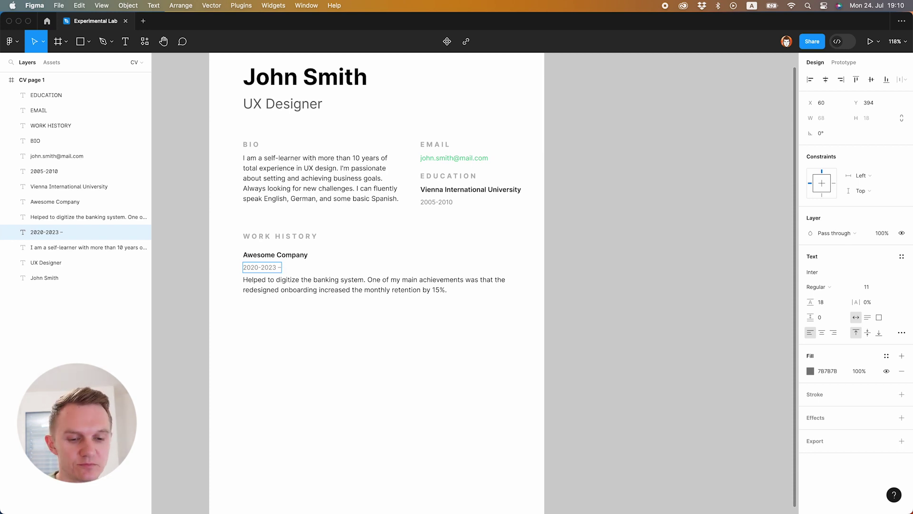
type(" U")
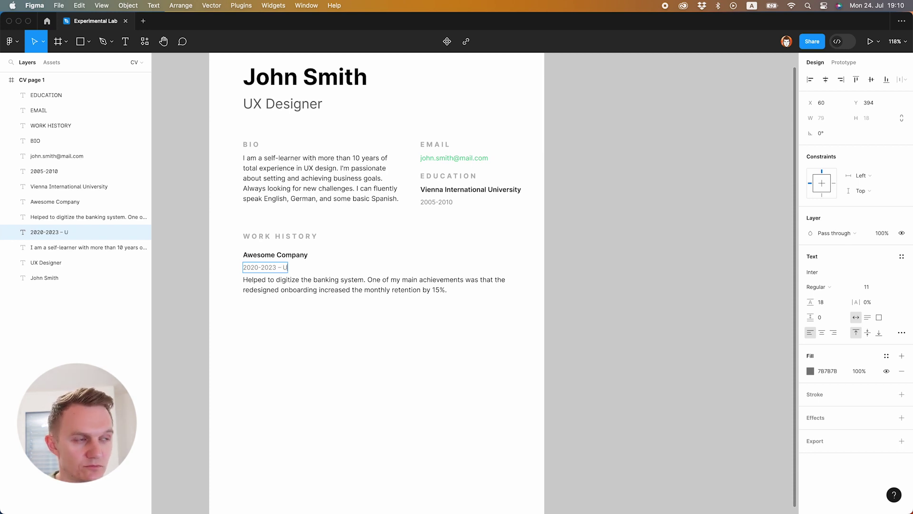
type("X Designer")
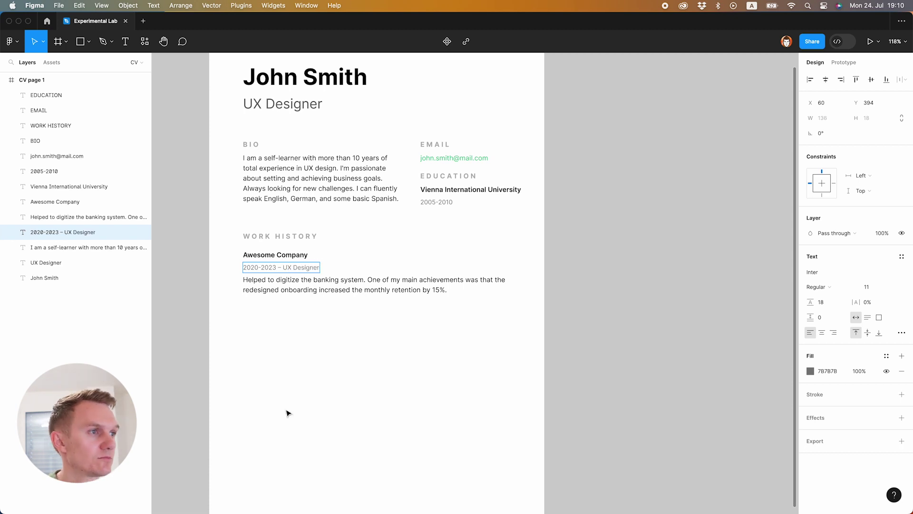
key("Escape")
left_click(293, 330)
left_click_drag(235, 251, 291, 311)
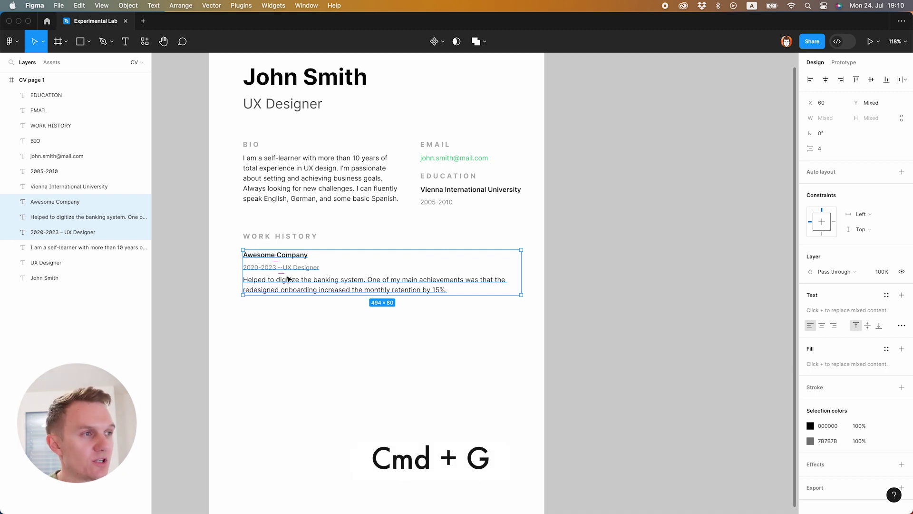
- Group the company, date and description layers and place a copy of the group below
key("super+g")
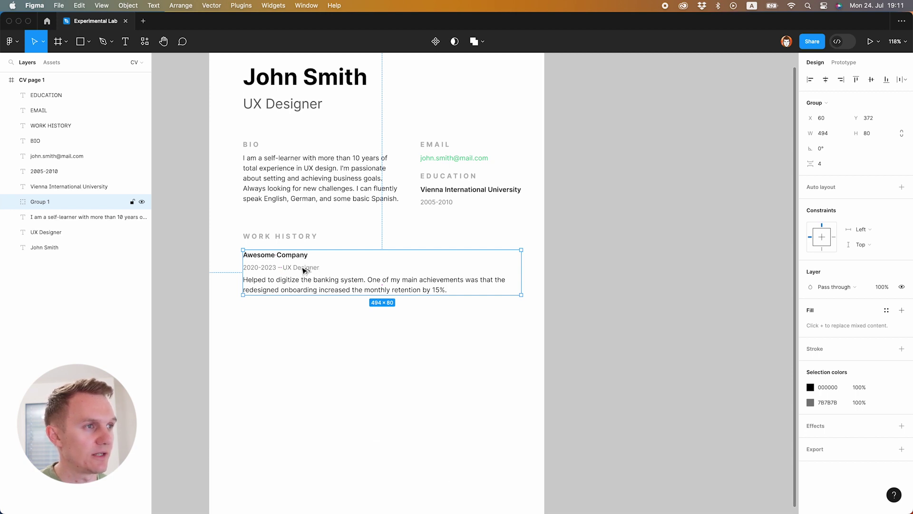
left_click_drag(303, 270, 304, 331)
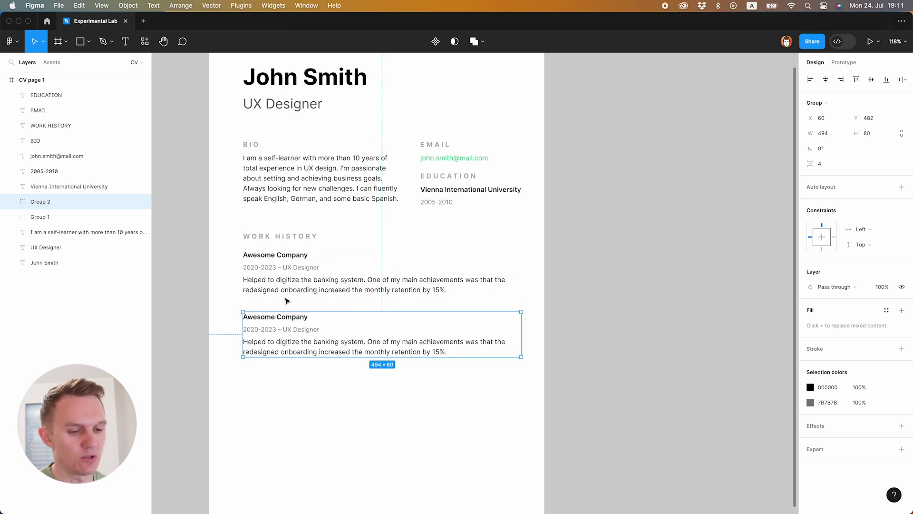
- Nudge the copy up and rename its heading to 'Another Awesome Company'
key("shift+Up")
left_click(265, 397)
double_click(266, 311)
double_click(266, 311)
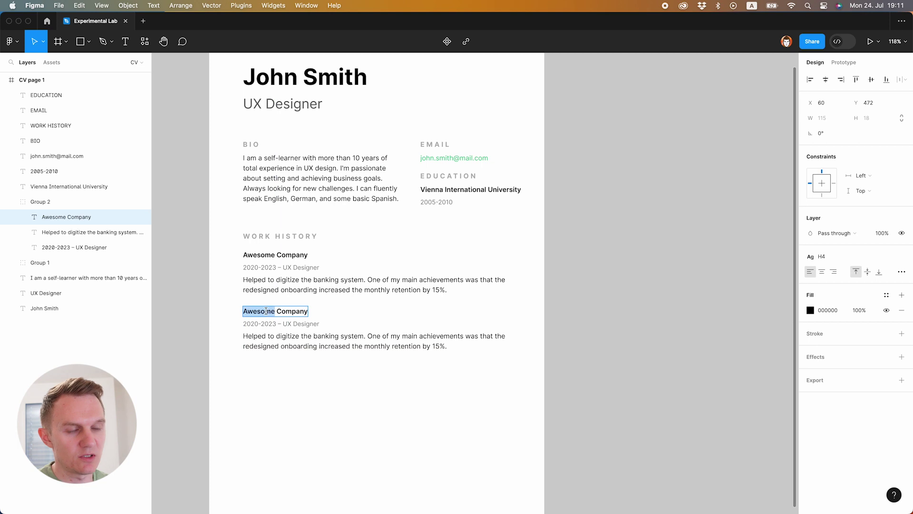
key("Left")
type("Another")
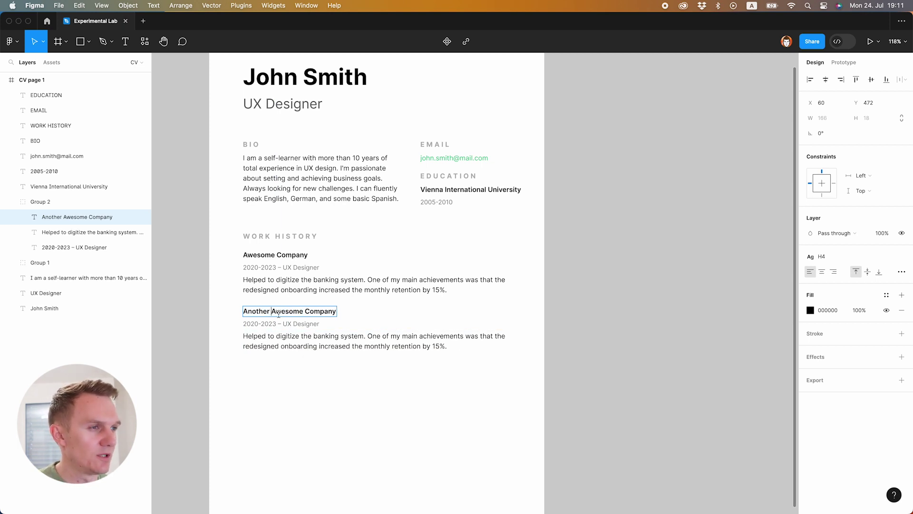
key("Escape")
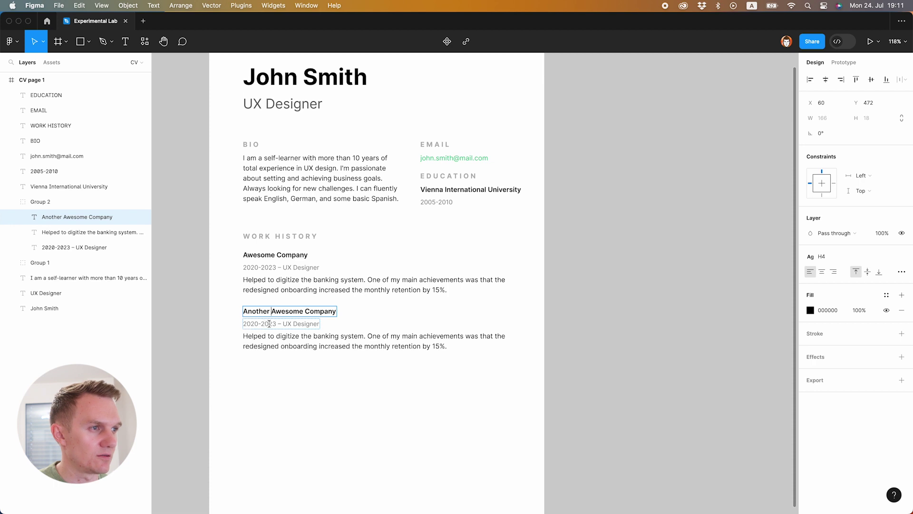
- Change the copied entry's date years to 2018-2020
left_click(275, 325)
key("BackSpace")
type("0")
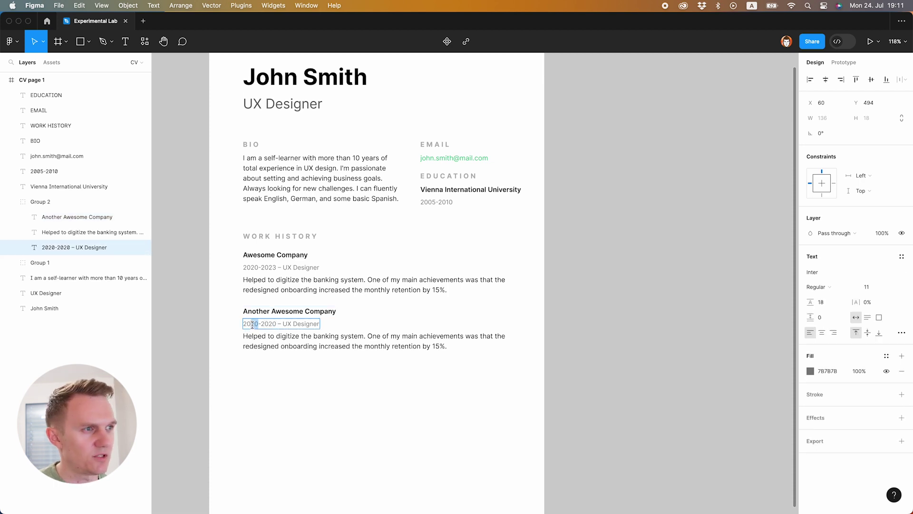
type("18")
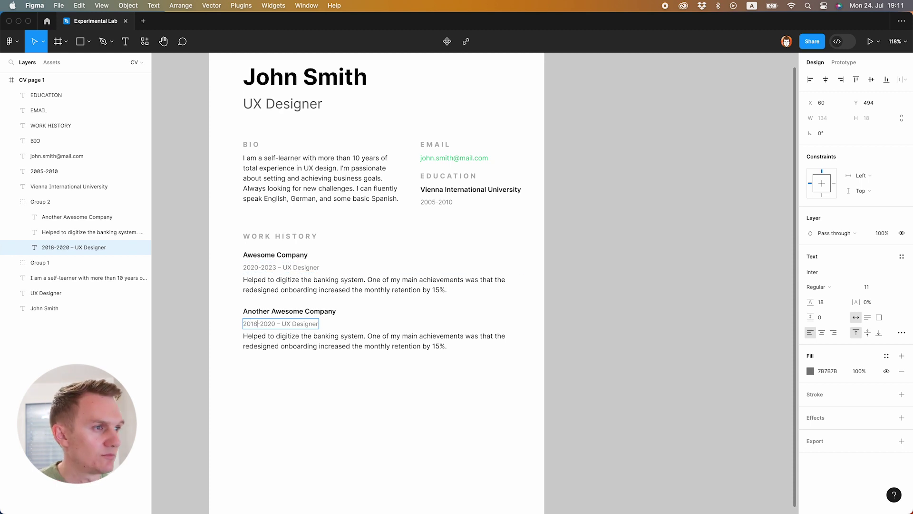
left_click(290, 324)
- Make the second entry's title UX/UI Designer and place a copy of that entry below
type("/UI")
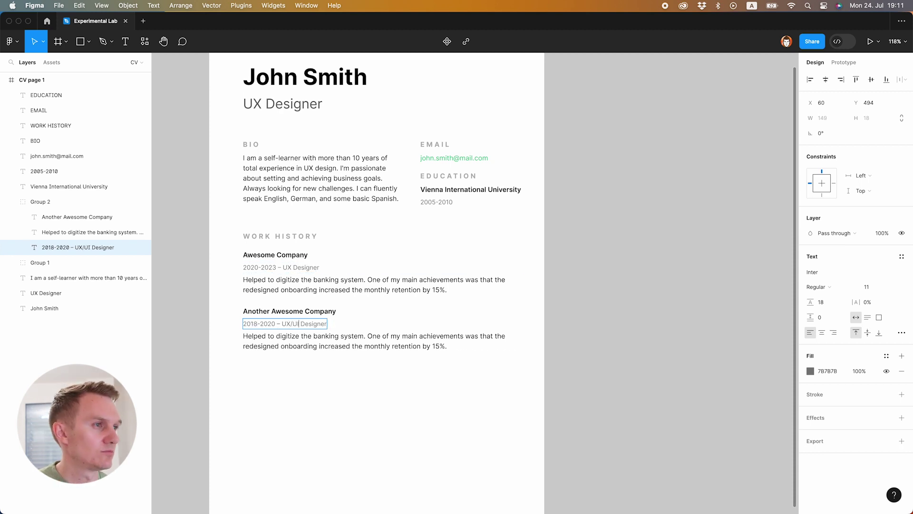
left_click(327, 398)
scroll(327, 398, "down", 2)
left_click(266, 288)
left_click_drag(267, 288, 267, 344)
- Rename the third entry Self-Employed with the line '2016-2018 – Junior Graphic Designer'
double_click(270, 332)
double_click(269, 331)
left_click(274, 333)
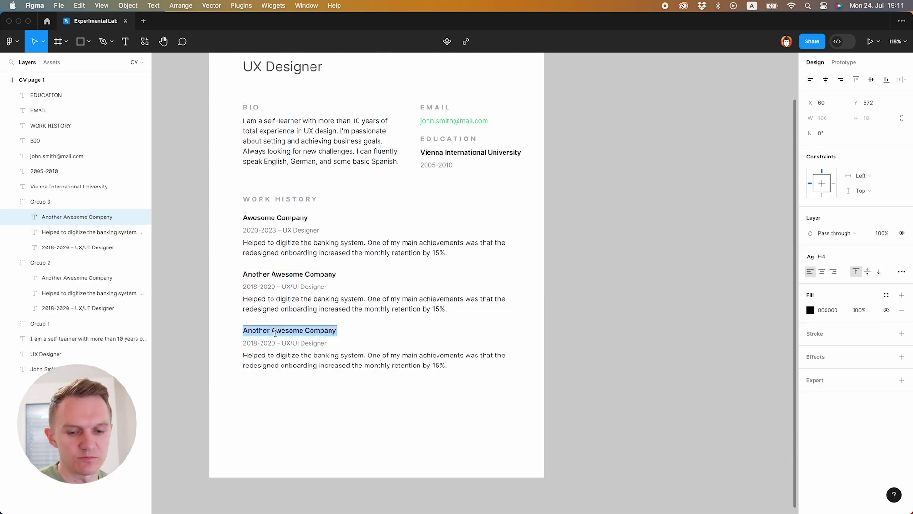
type("Seld-Employed")
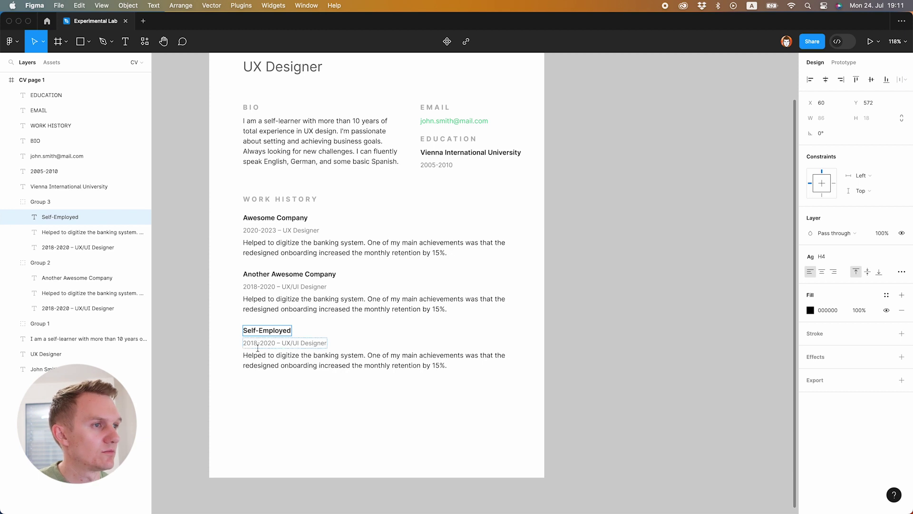
left_click(257, 343)
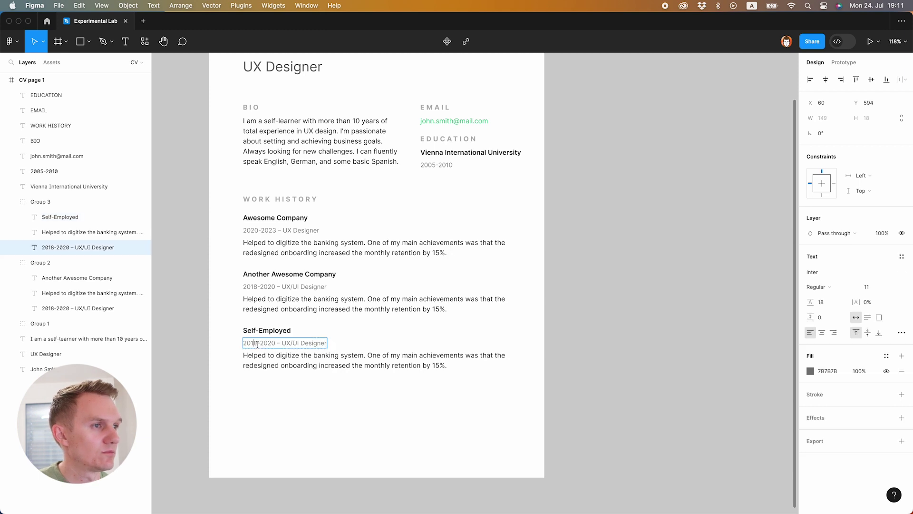
key("shift+Left")
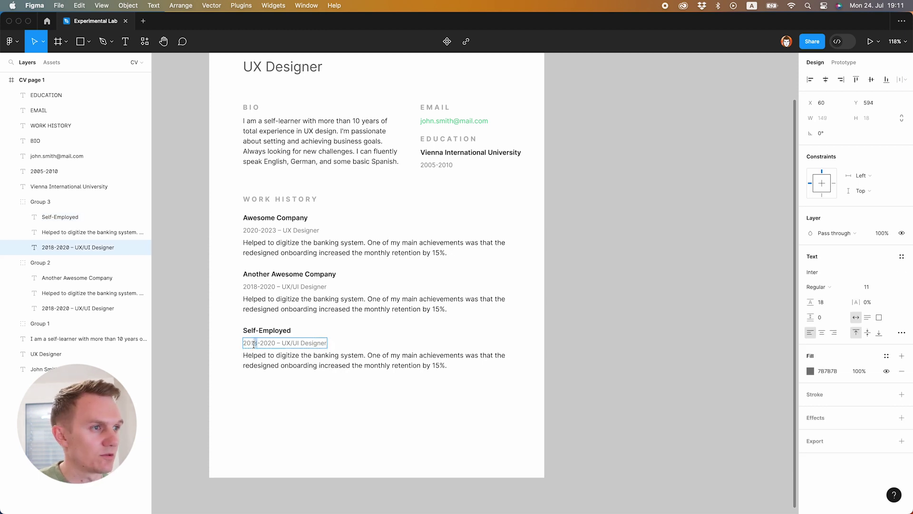
type("6")
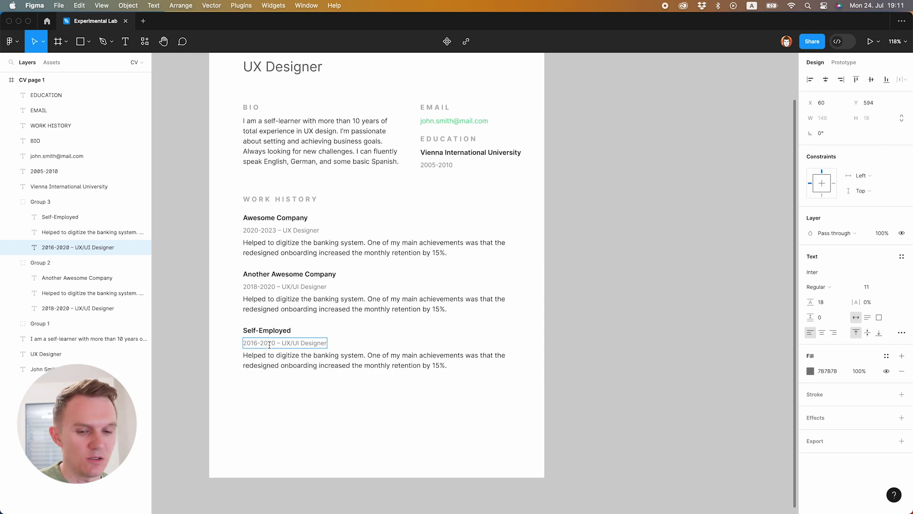
left_click_drag(267, 345, 275, 344)
type("1")
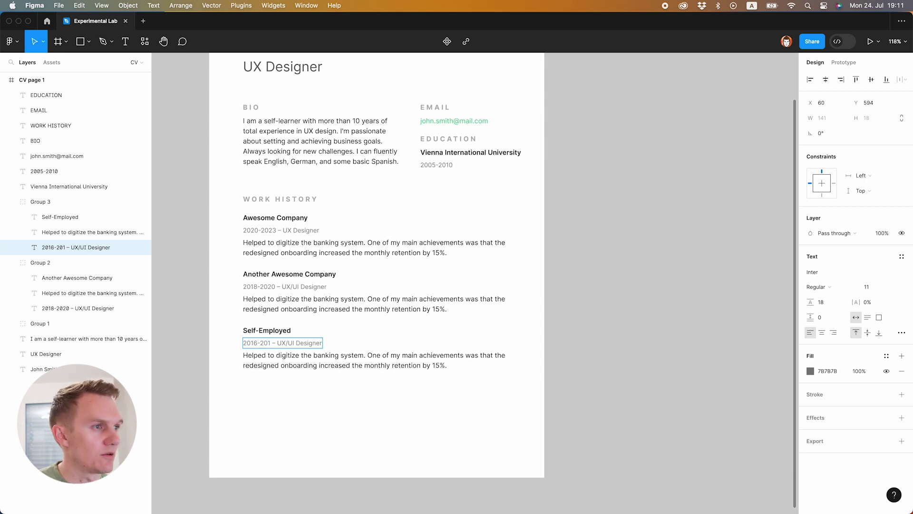
type("8")
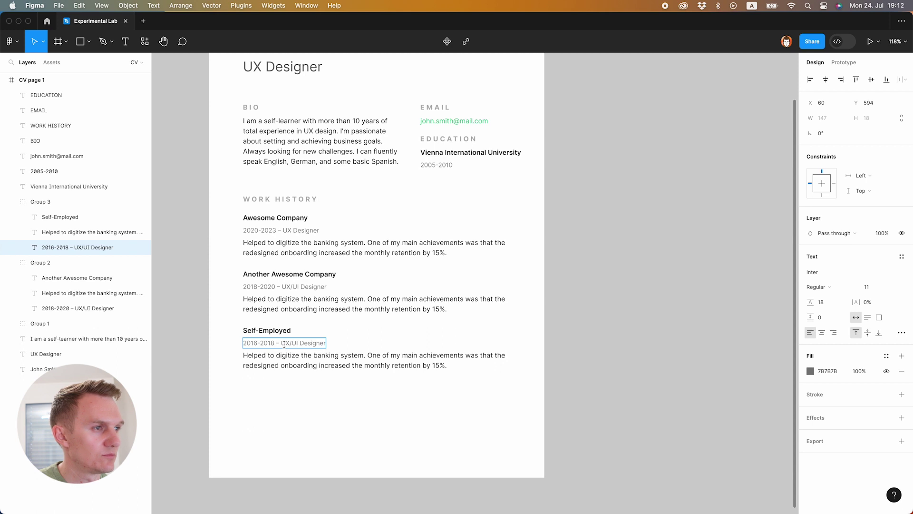
left_click_drag(282, 344, 297, 352)
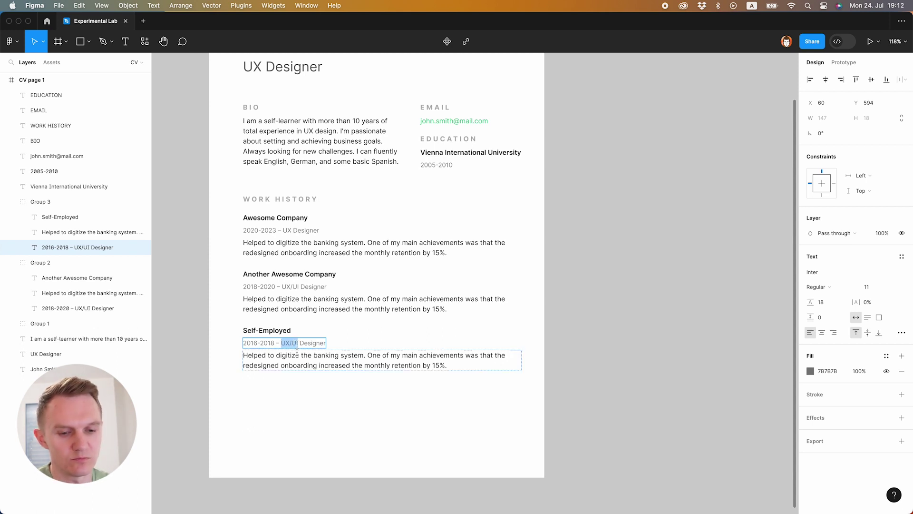
type("Junior")
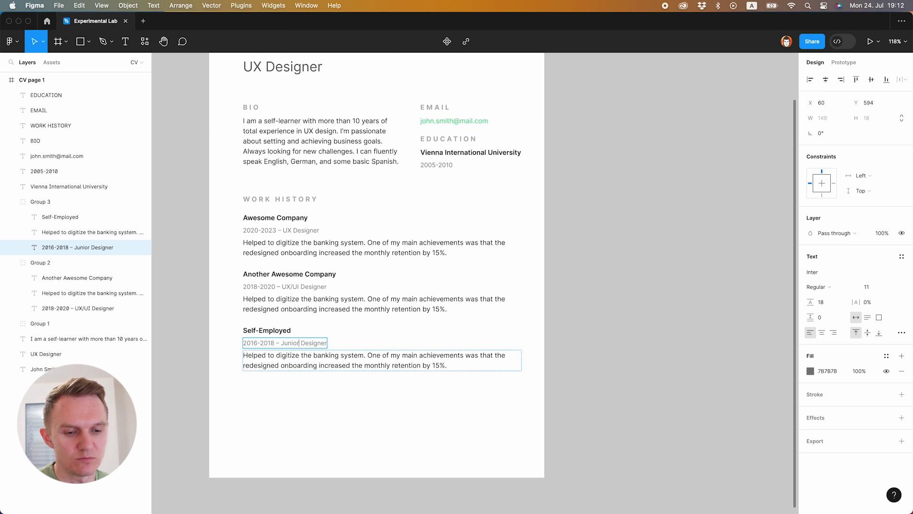
type(" Graphic")
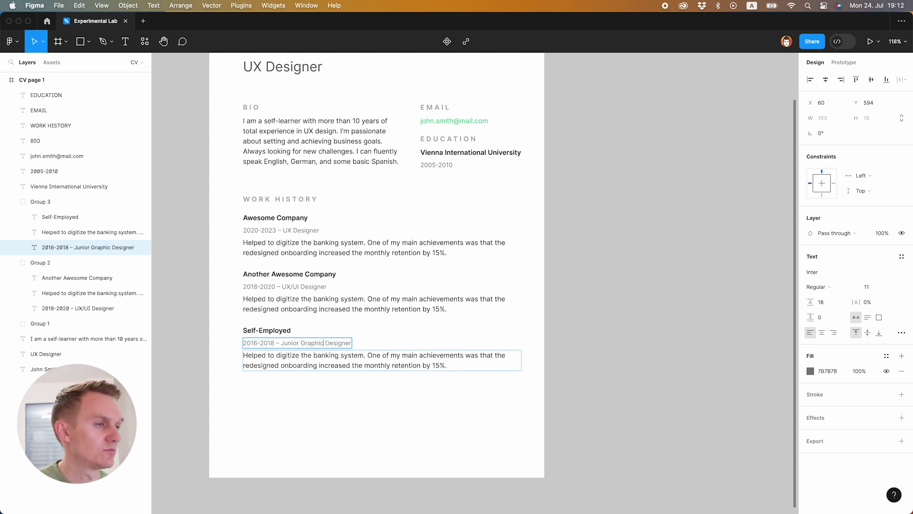
key("Escape")
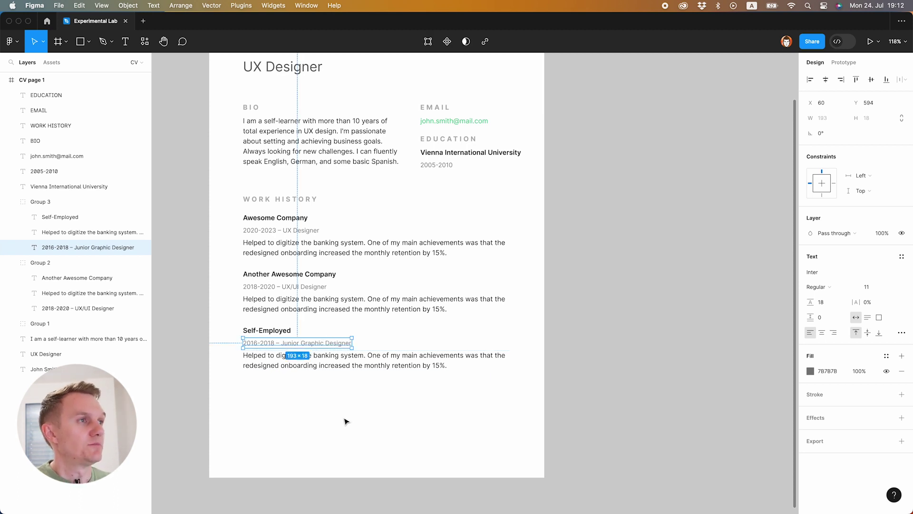
- Duplicate the Self-Employed work-history entry directly below the original
left_click(346, 421)
scroll(345, 419, "up", 1)
scroll(344, 418, "down", 3)
left_click_drag(288, 244, 290, 301)
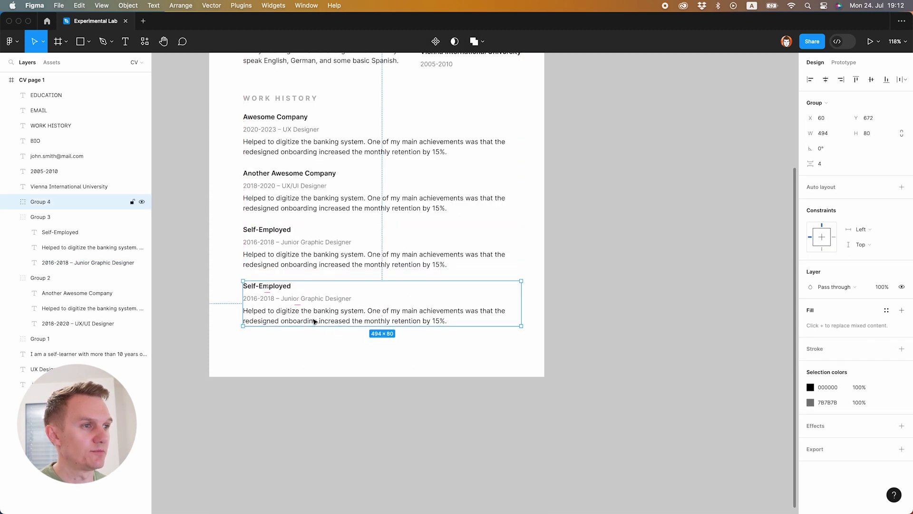
scroll(295, 324, "up", 1)
- Change the copied entry's end year so its date reads 2015-2016
double_click(262, 325)
double_click(261, 324)
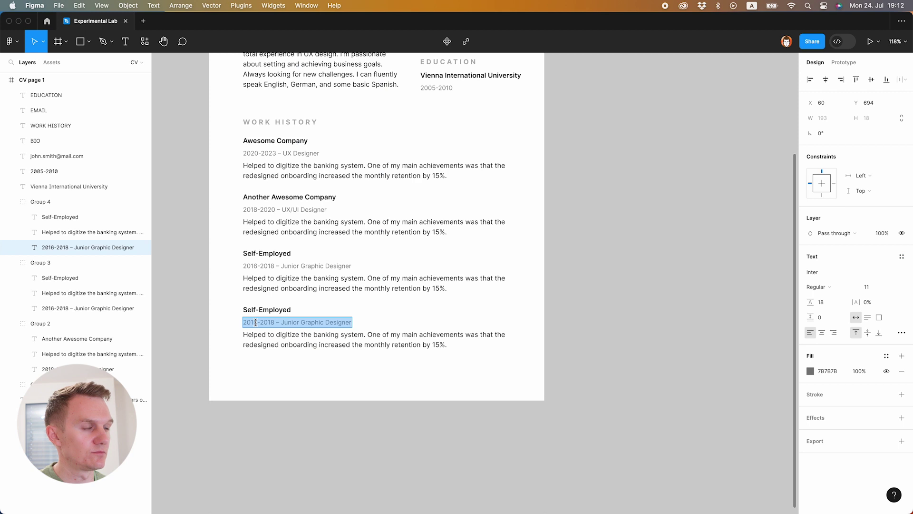
left_click(256, 323)
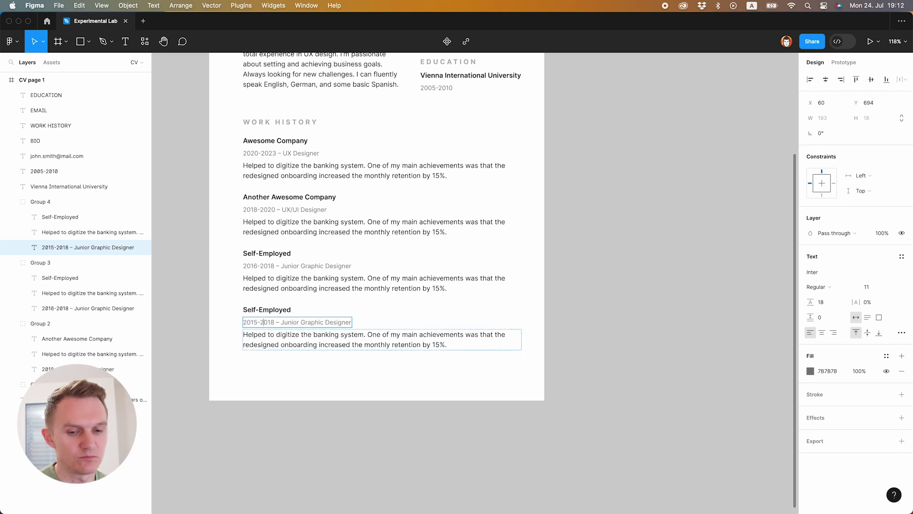
key("BackSpace")
type("6")
- Retitle the copied entry from Self-Employed to Local Graphic Agency
double_click(274, 310)
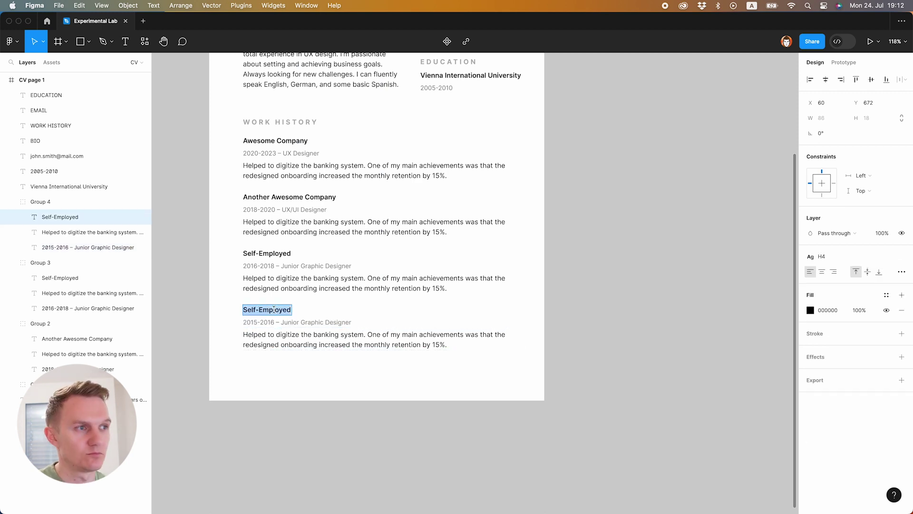
type("Local Graphic Agency")
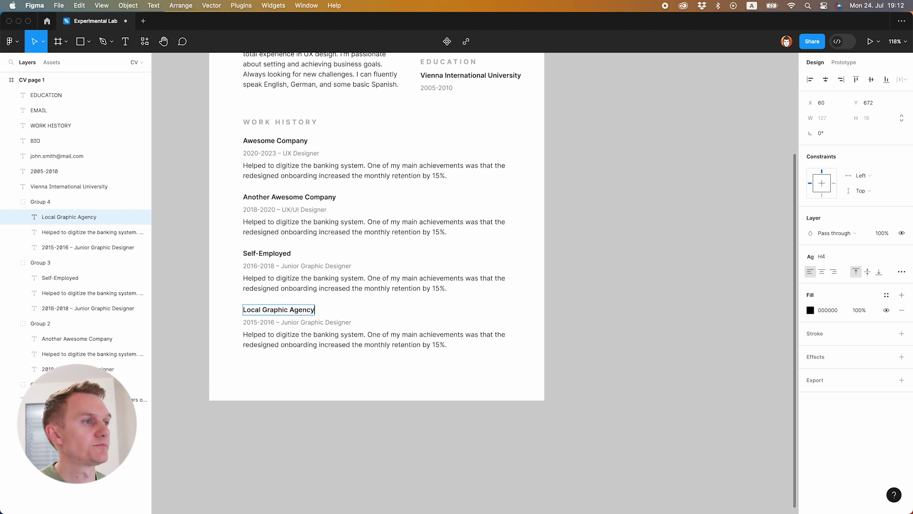
left_click(359, 392)
scroll(473, 352, "up", 5)
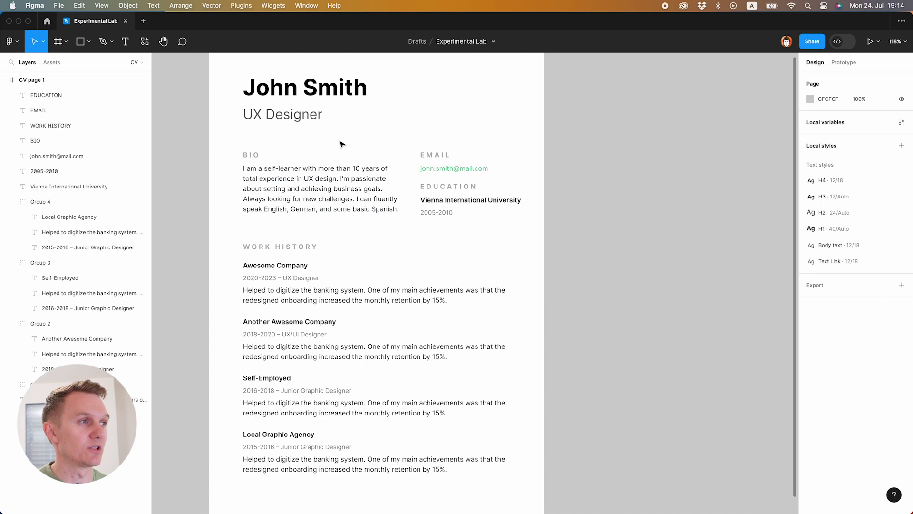
- Append 'I enjoy travelling and video games.' after 'Spanish.' at the end of the bio paragraph
double_click(399, 210)
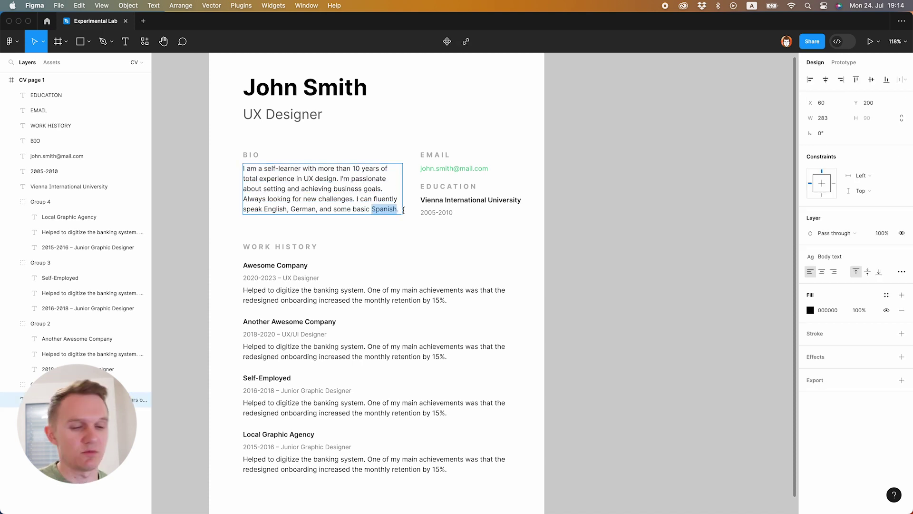
left_click(402, 214)
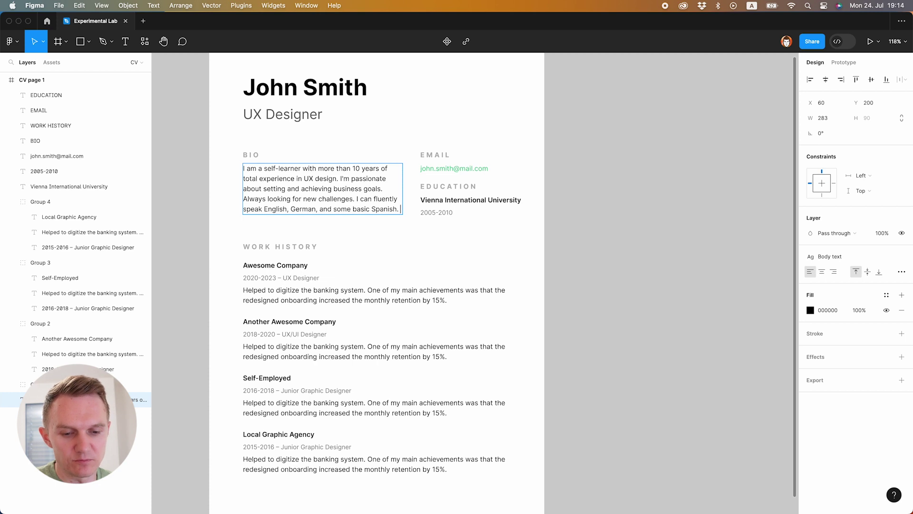
type("I enjoy")
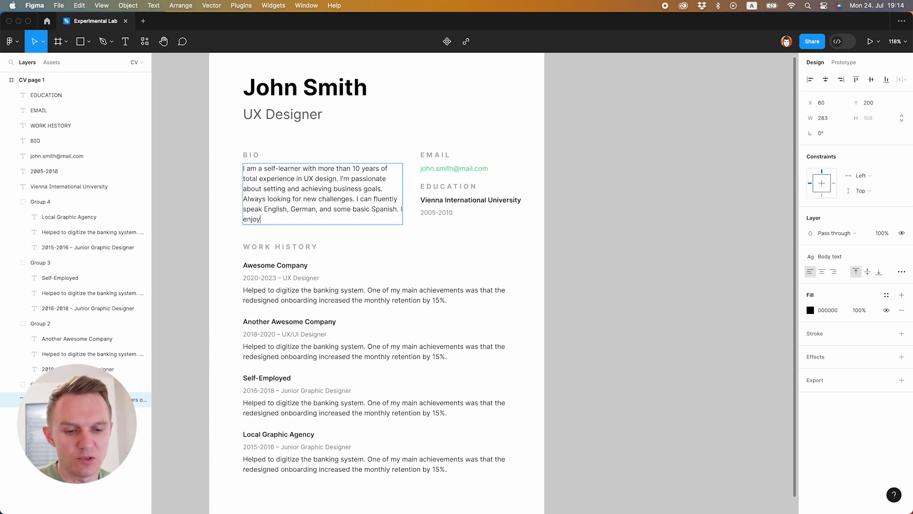
type(" travelling")
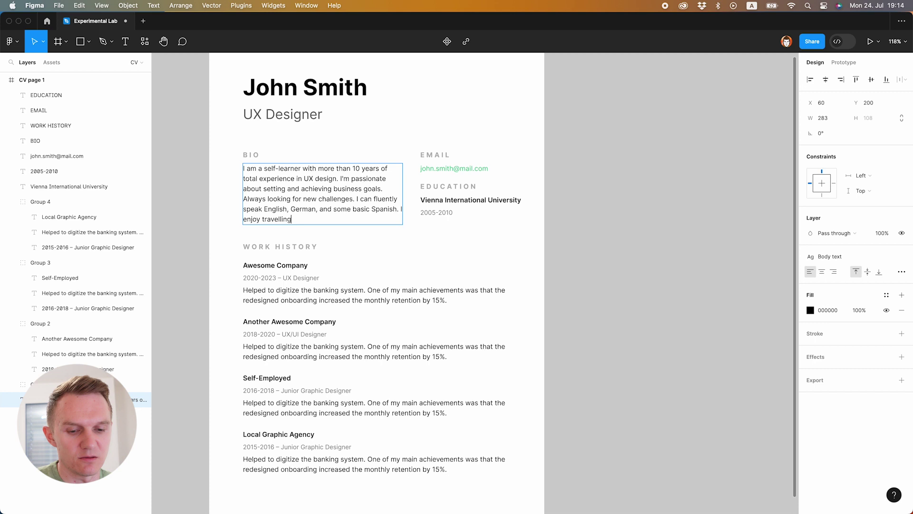
type(" and video ")
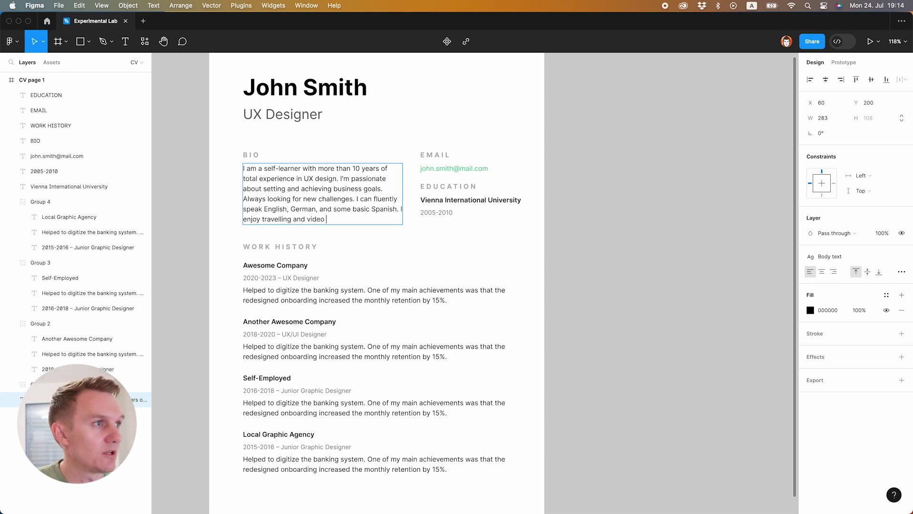
type("games.")
left_click(288, 228)
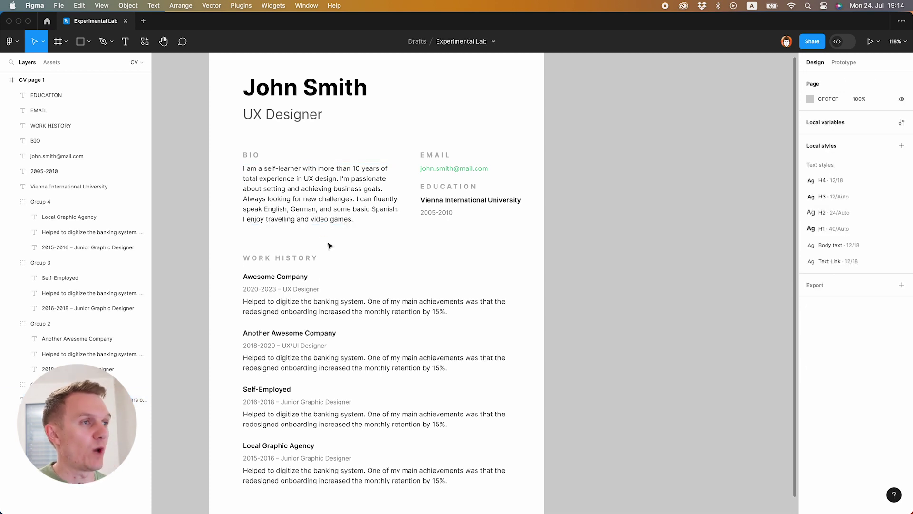
- Review the complete CV layout, then select the 595 × 842 'CV page 1' frame
scroll(358, 252, "down", 3)
scroll(373, 230, "up", 4)
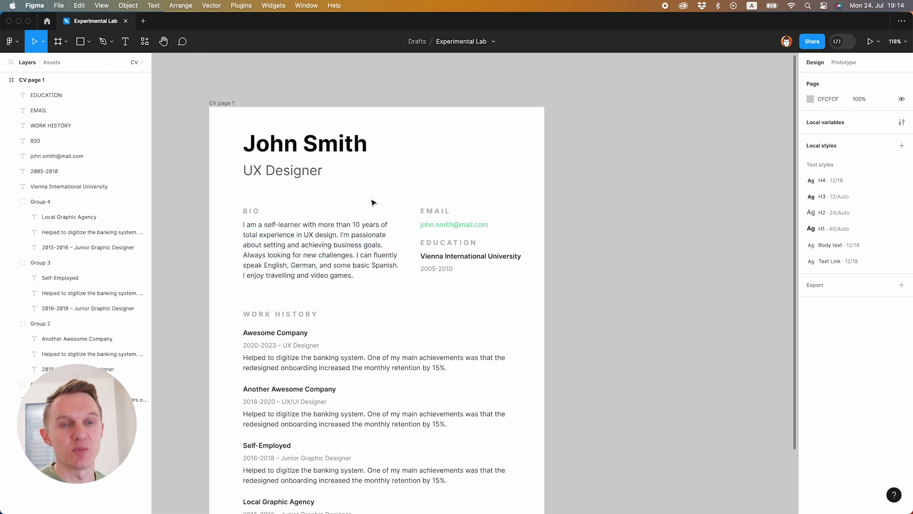
scroll(370, 229, "down", 2)
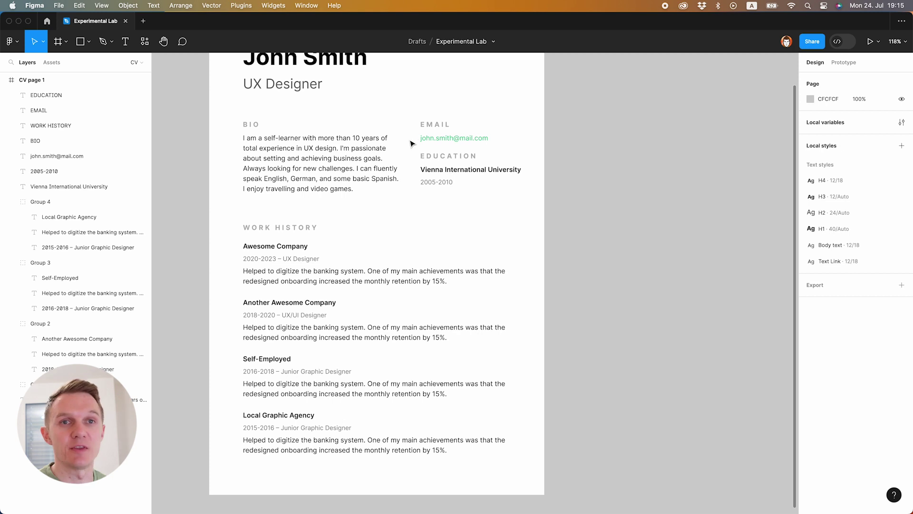
scroll(411, 143, "up", 2)
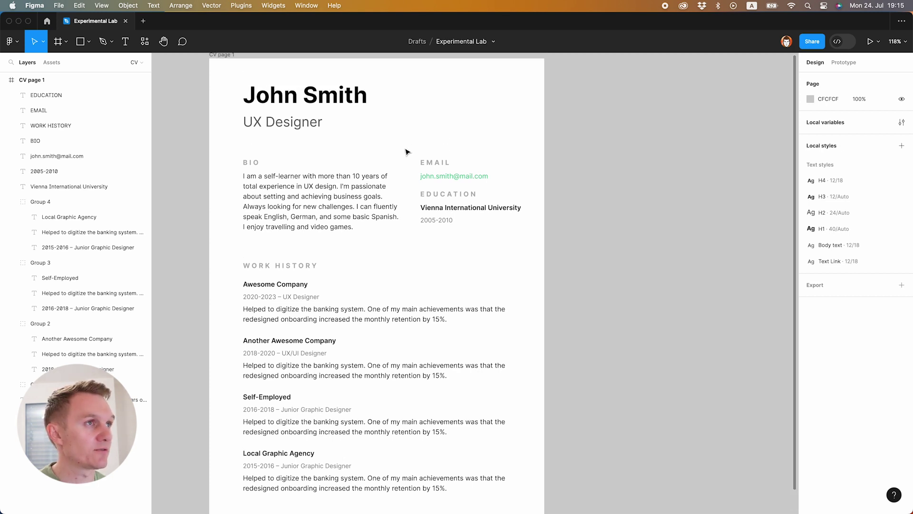
scroll(407, 154, "up", 1)
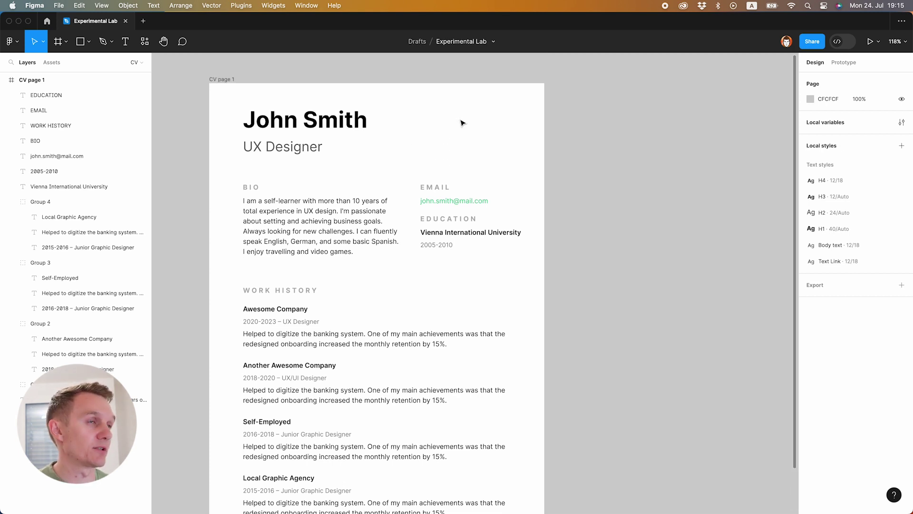
left_click(228, 80)
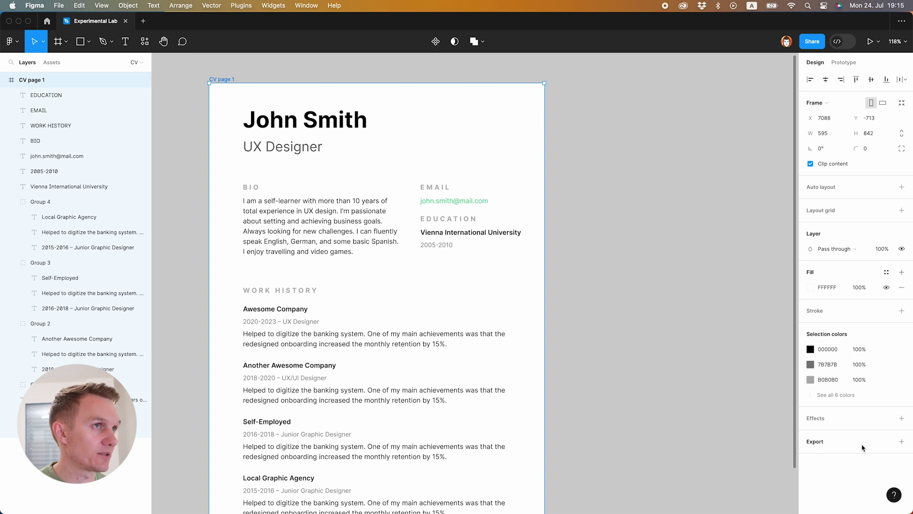
- Add a PDF export setting to CV page 1 and export it to the Desktop as 'CV page 1.pdf'
scroll(227, 80, "down", 1)
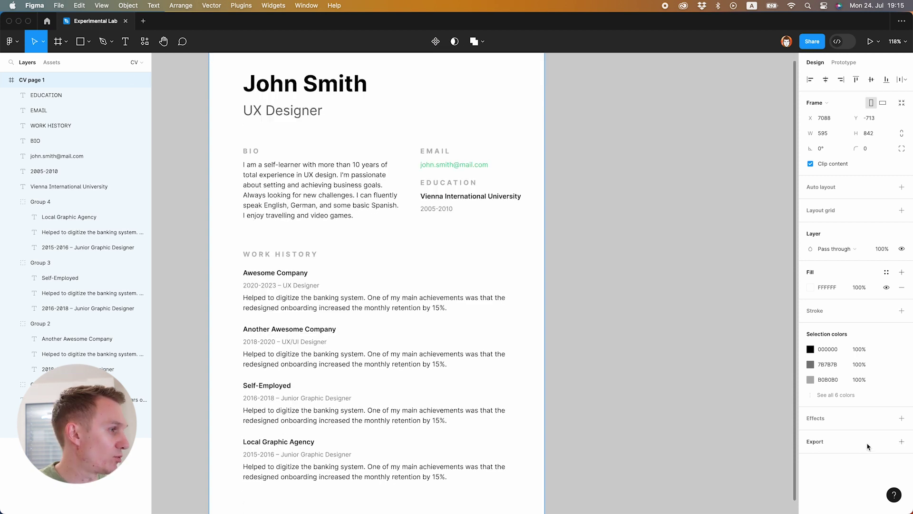
left_click(901, 442)
scroll(864, 459, "down", 2)
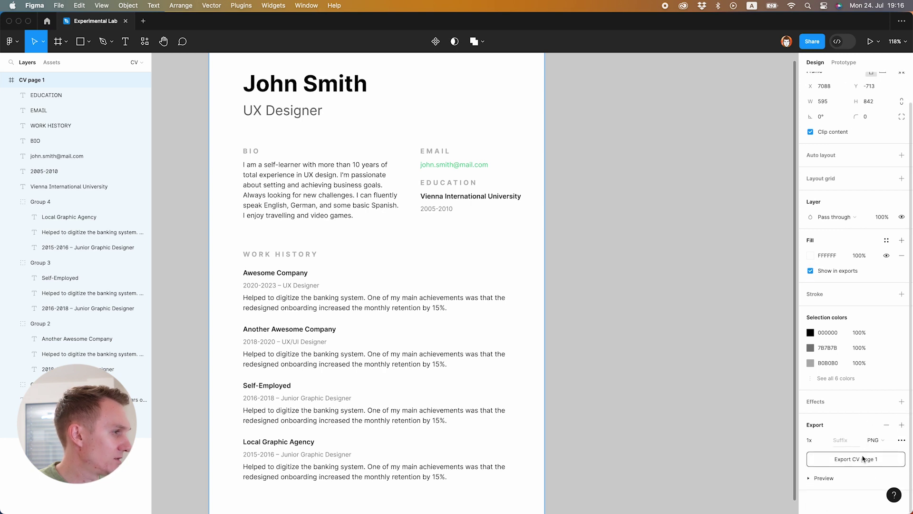
left_click(875, 440)
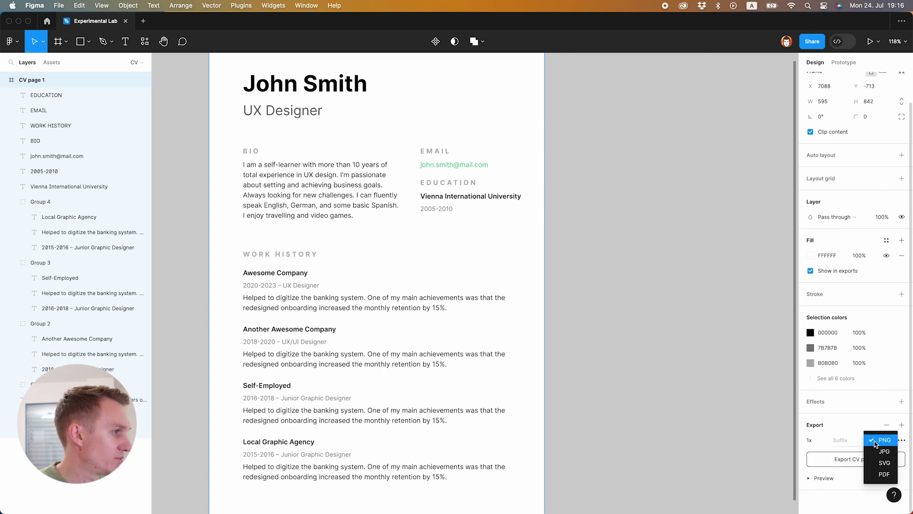
left_click(883, 473)
left_click(851, 462)
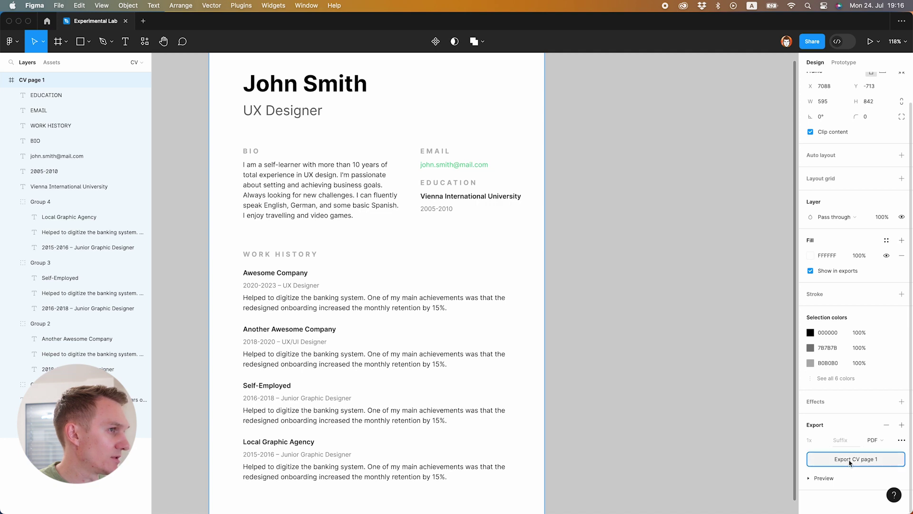
left_click(304, 192)
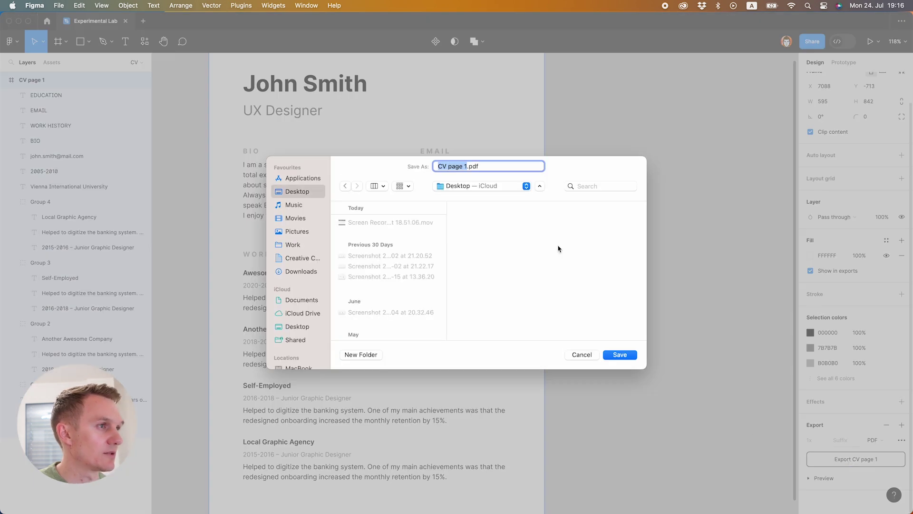
left_click(622, 356)
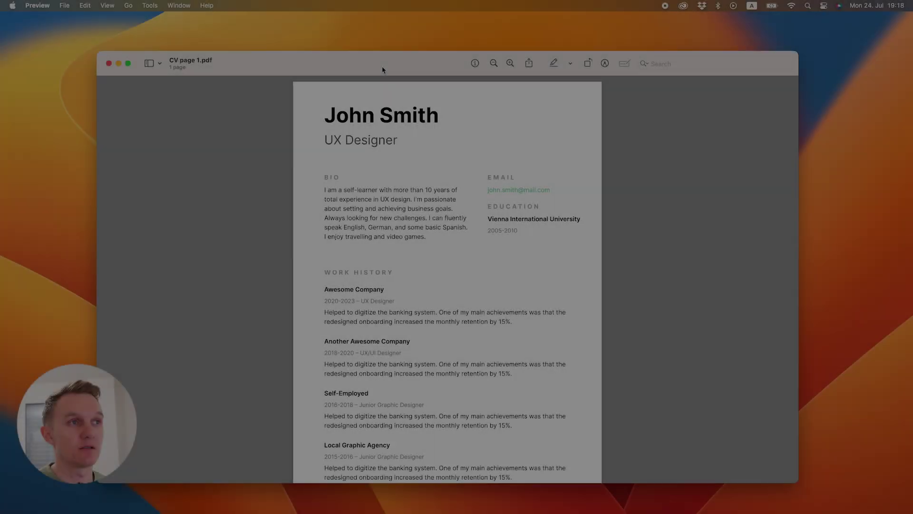